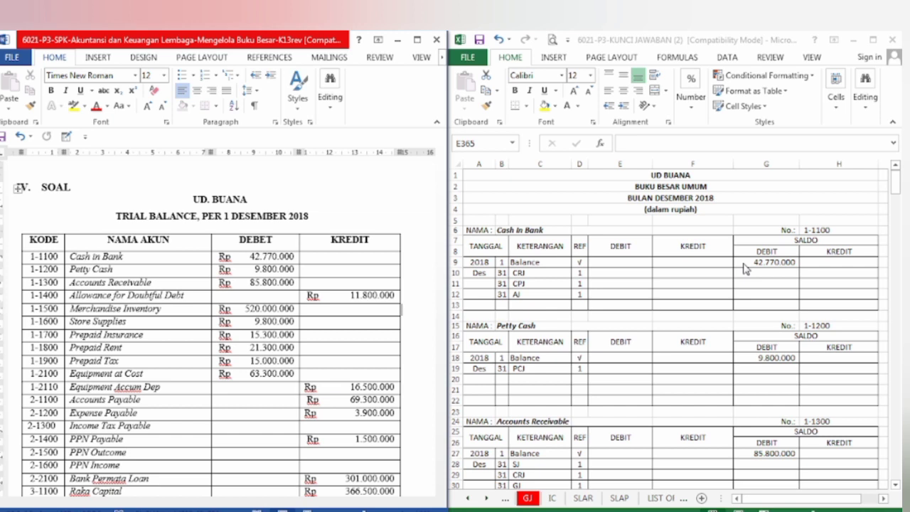
Highlight the opening debit balances of Cash in Bank (42.770.000) and Petty Cash (9.800.000) in yellow in the general ledger
click(745, 268)
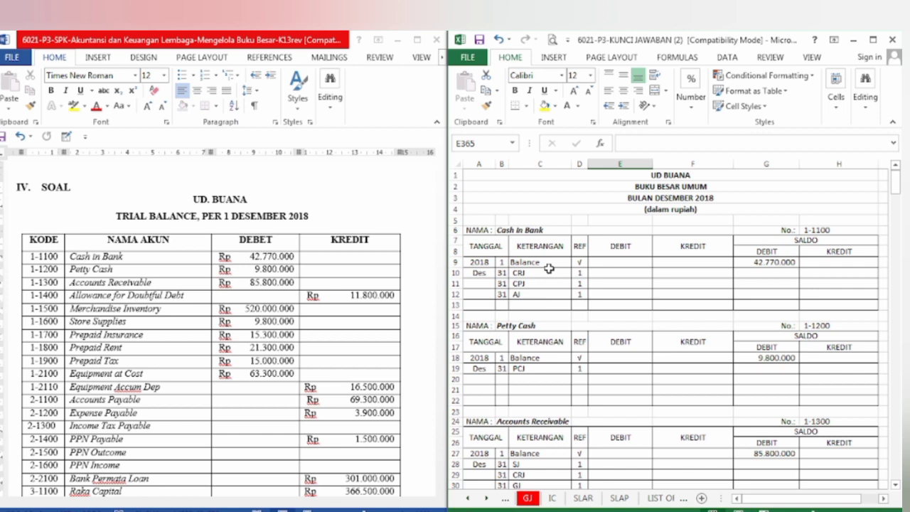
click(743, 262)
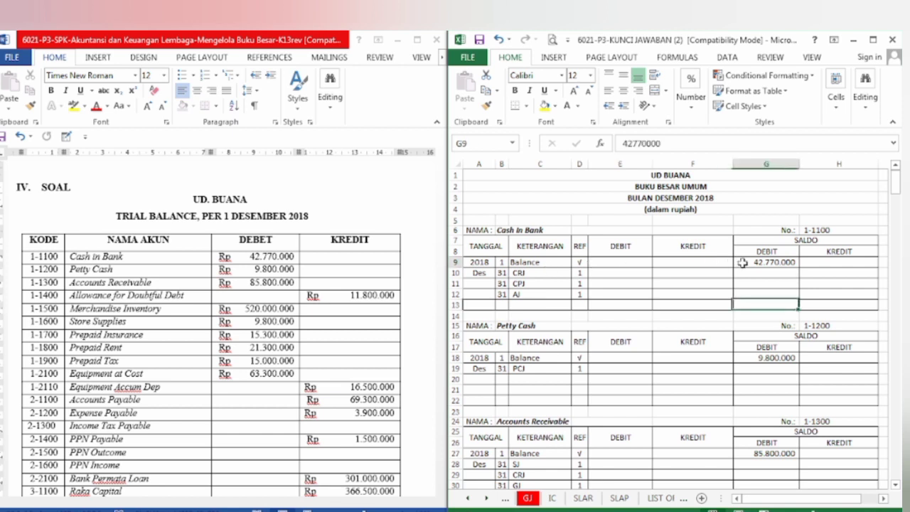
click(544, 105)
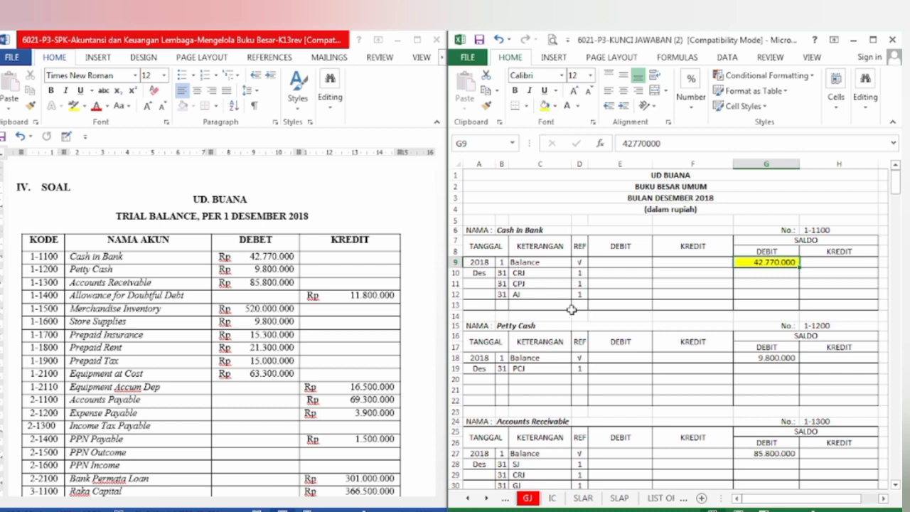
click(743, 360)
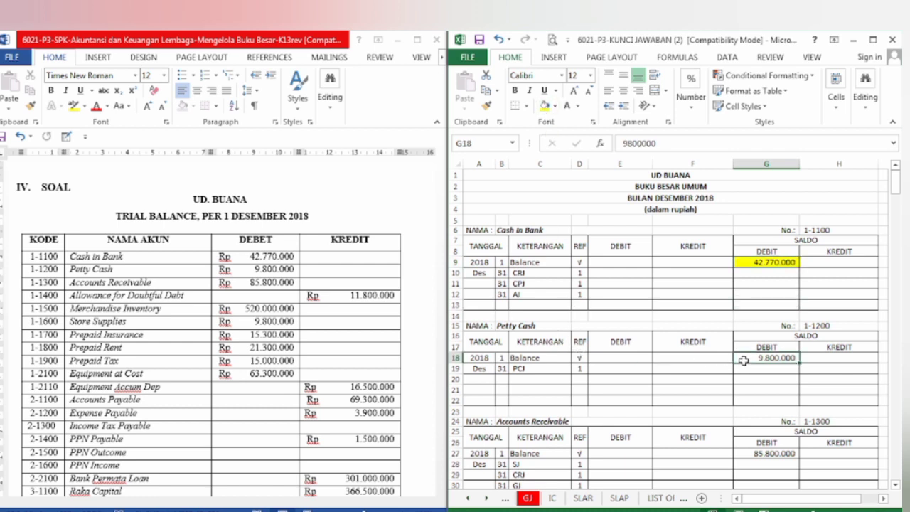
click(545, 105)
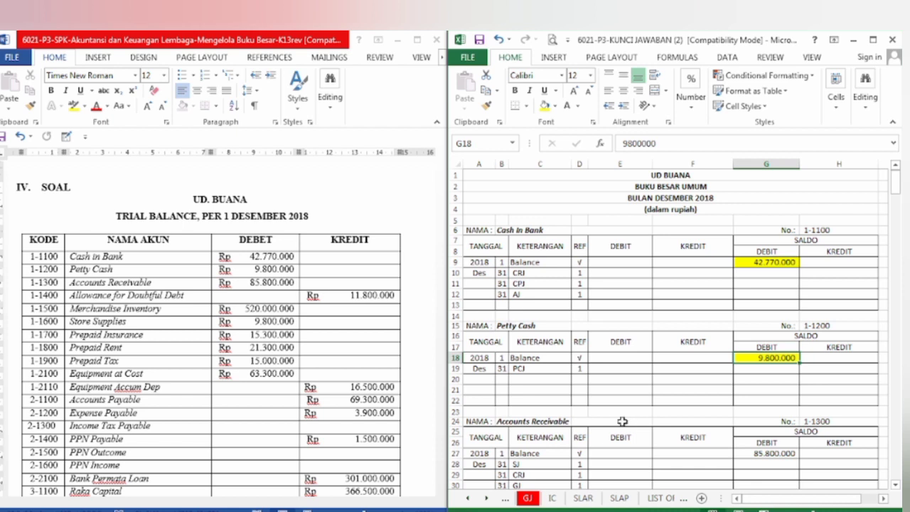
Check the trial balance through to its totals and highlight the Accounts Receivable ledger's opening balance, 85.800.000, in yellow
click(432, 324)
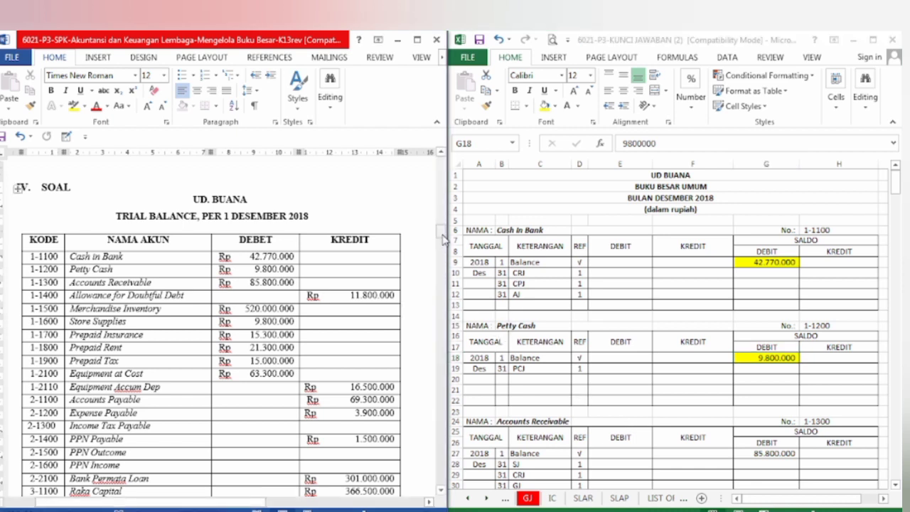
drag(442, 238, 445, 254)
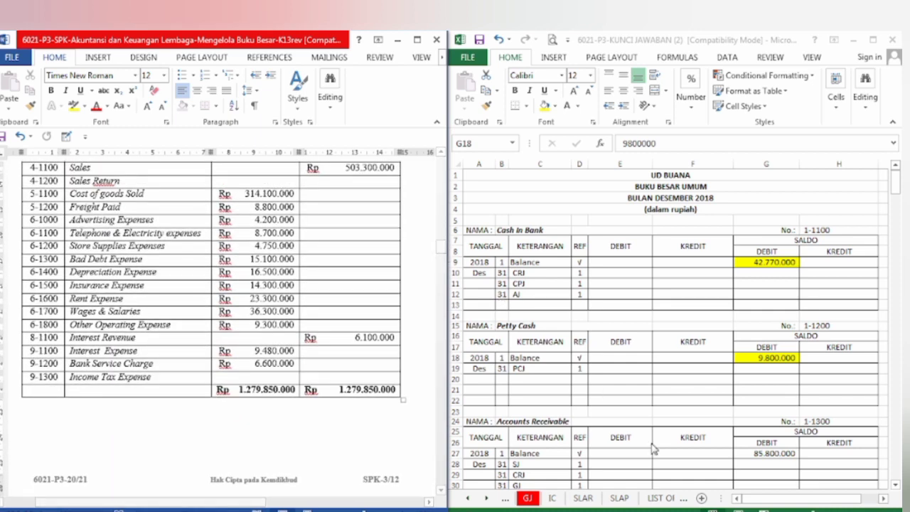
click(750, 453)
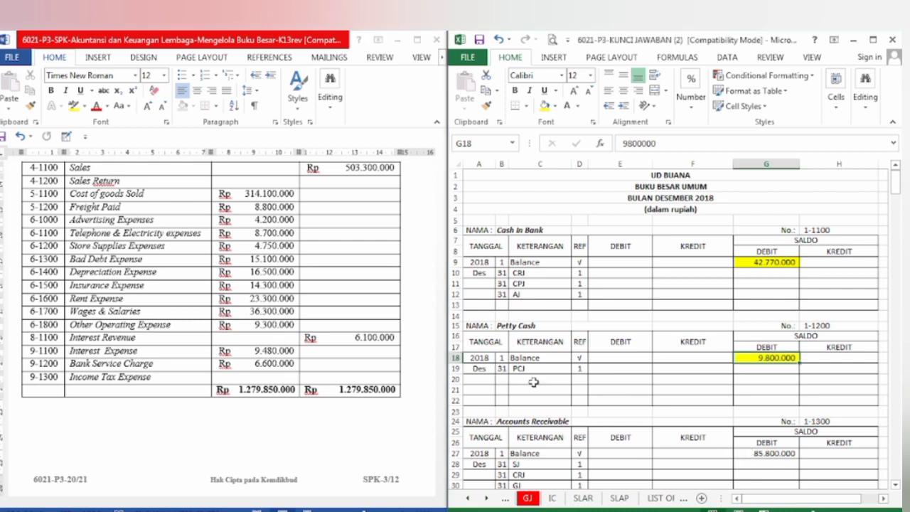
click(435, 364)
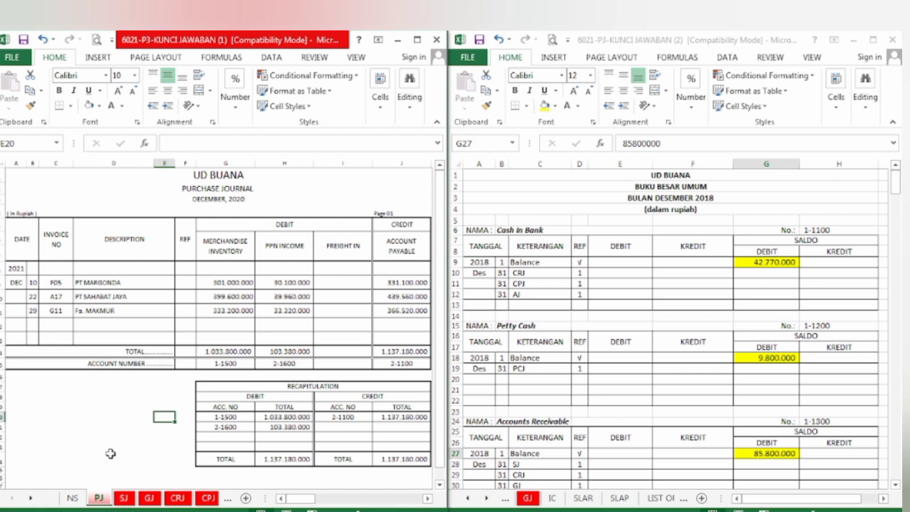
Review the sales, general, cash receipt, cash payment and petty cash journals in the answer key workbook
click(124, 498)
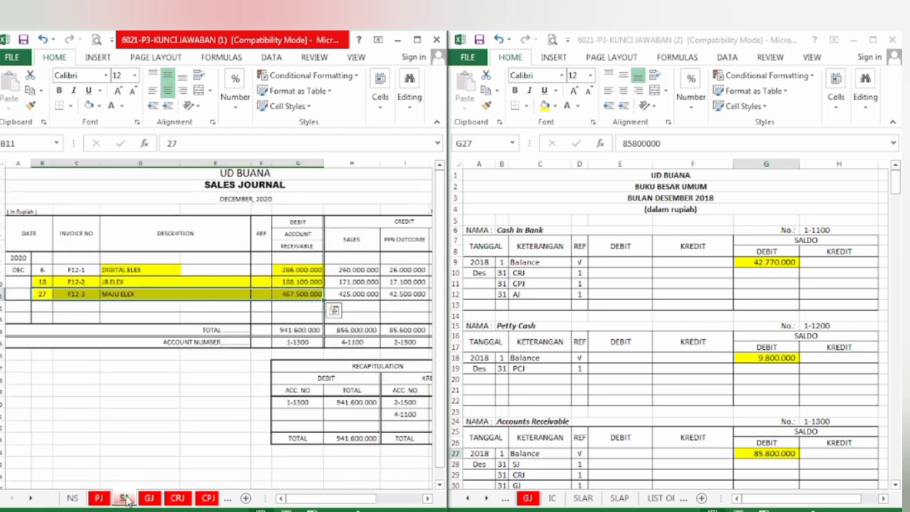
click(149, 498)
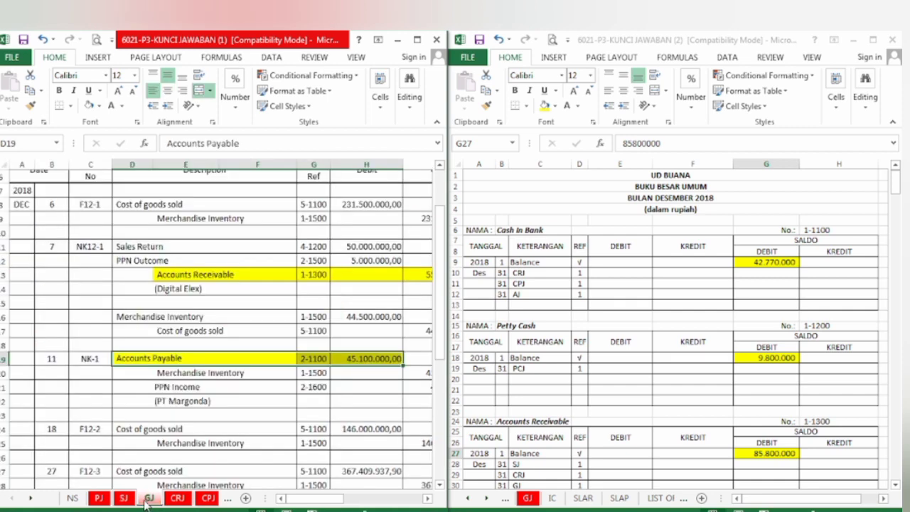
click(173, 498)
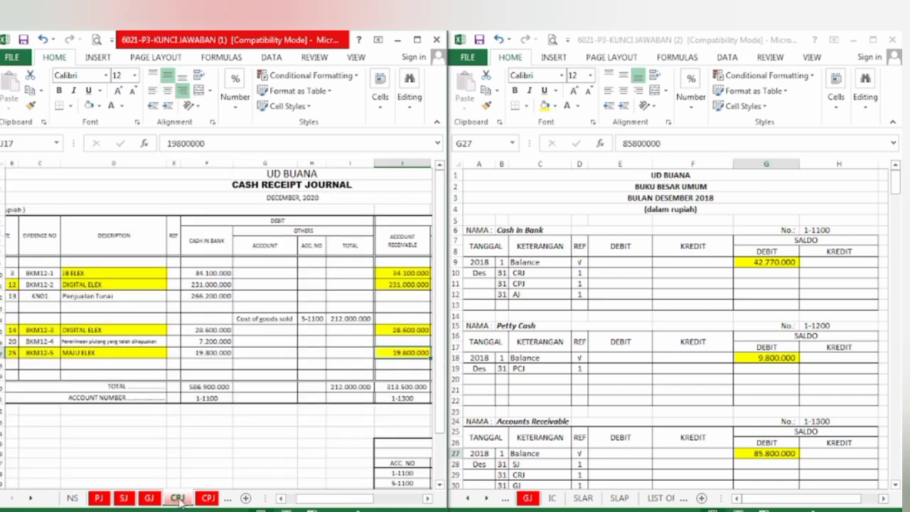
click(207, 499)
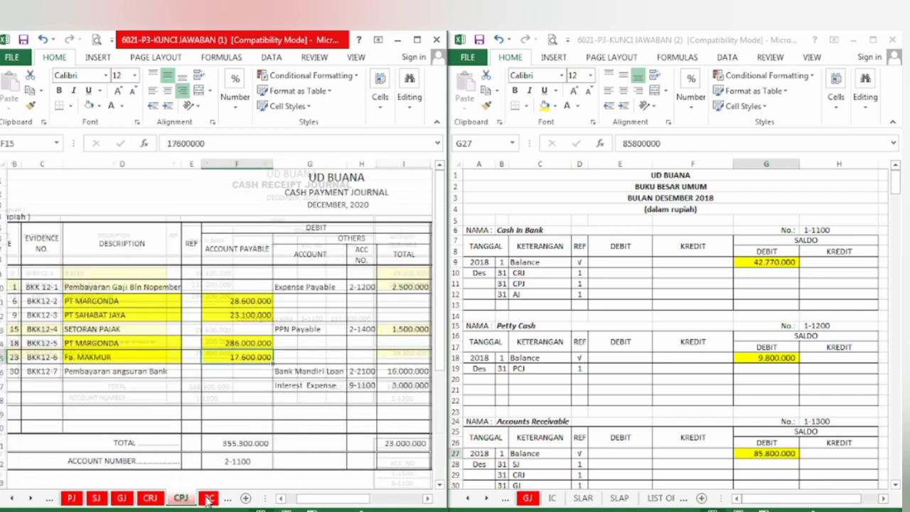
click(207, 499)
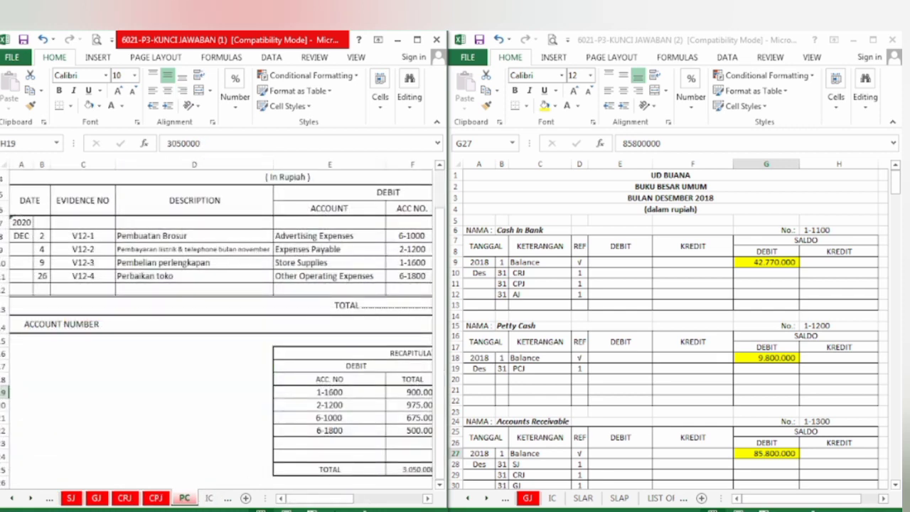
scroll(217, 323, down, 2)
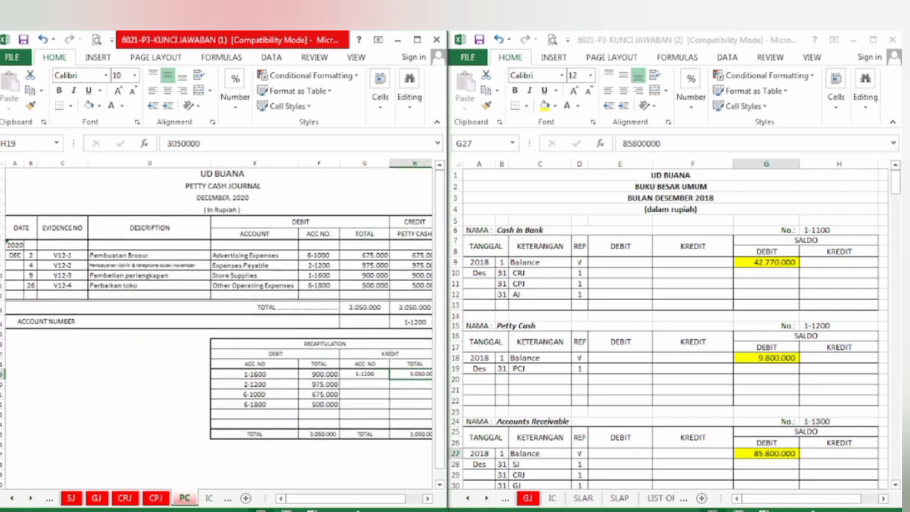
scroll(216, 323, down, 1)
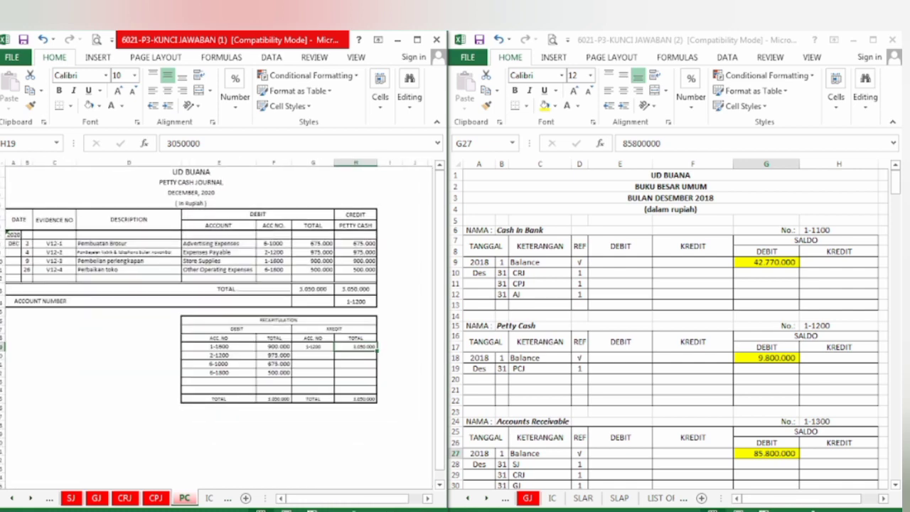
Highlight the account 1-1500 row with its 1.033.800.000 debit total in yellow in the December 2018 Purchase Journal recapitulation
click(405, 510)
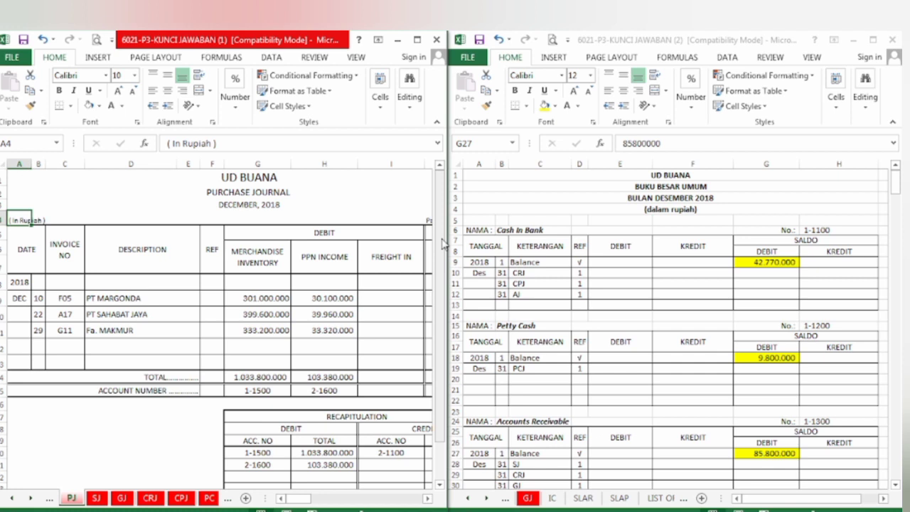
drag(442, 244, 446, 285)
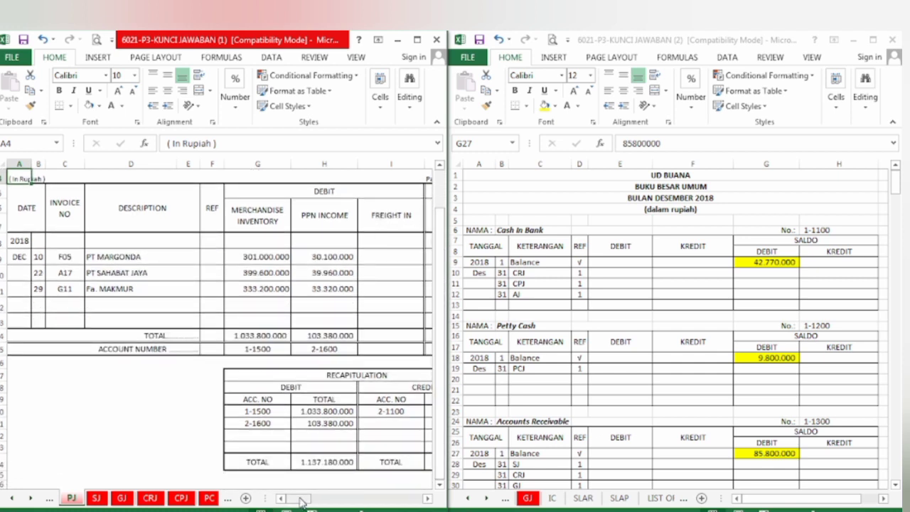
mouse_move(298, 501)
mouse_down()
mouse_move(329, 501)
mouse_move(305, 505)
mouse_up()
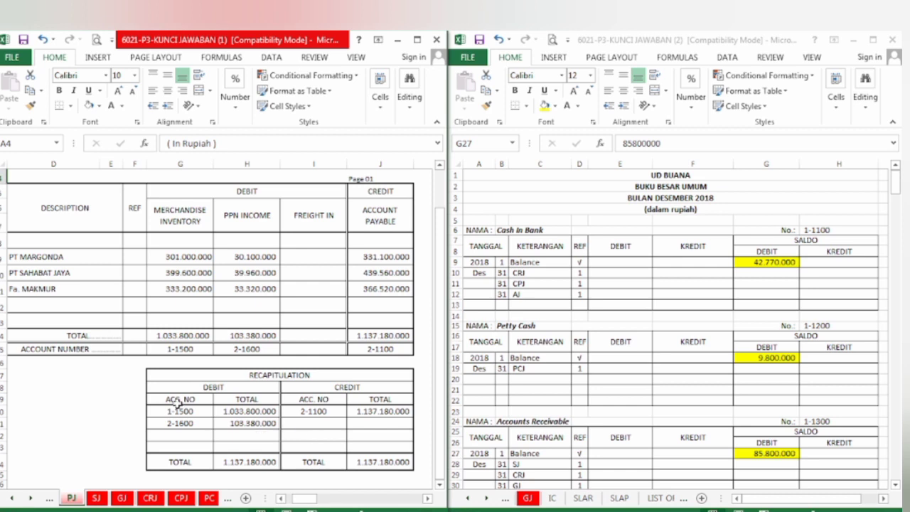
click(228, 411)
click(198, 411)
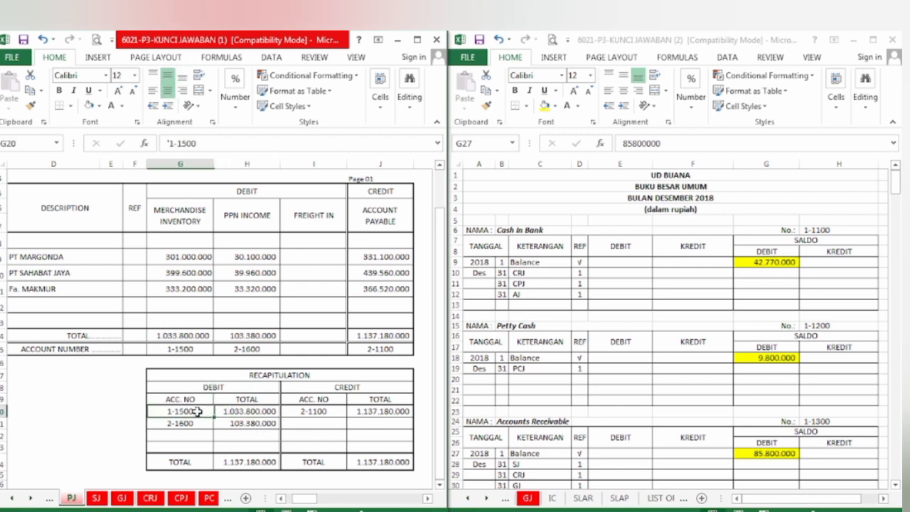
key(shift+Right)
drag(198, 411, 197, 410)
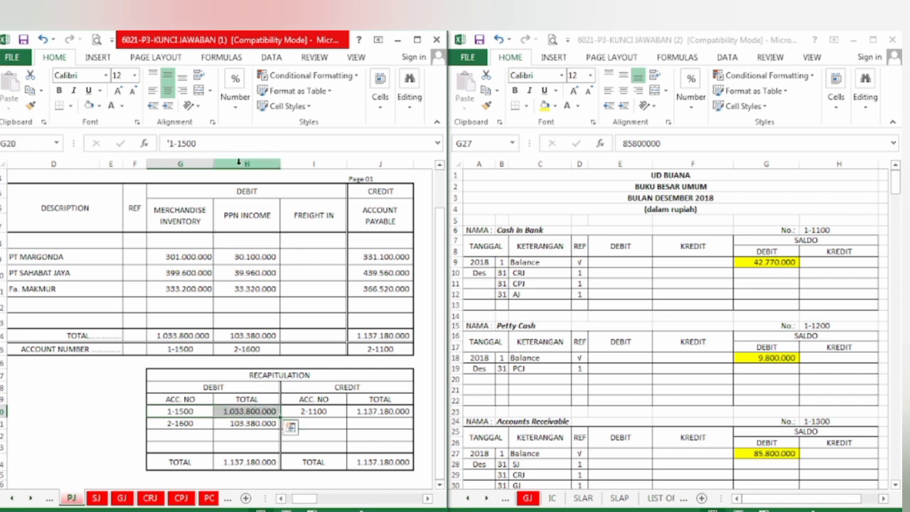
click(100, 106)
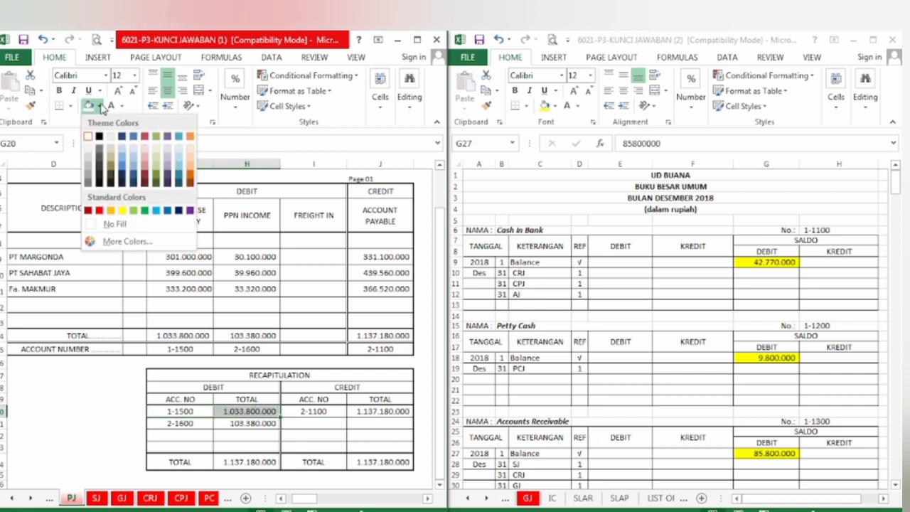
click(123, 210)
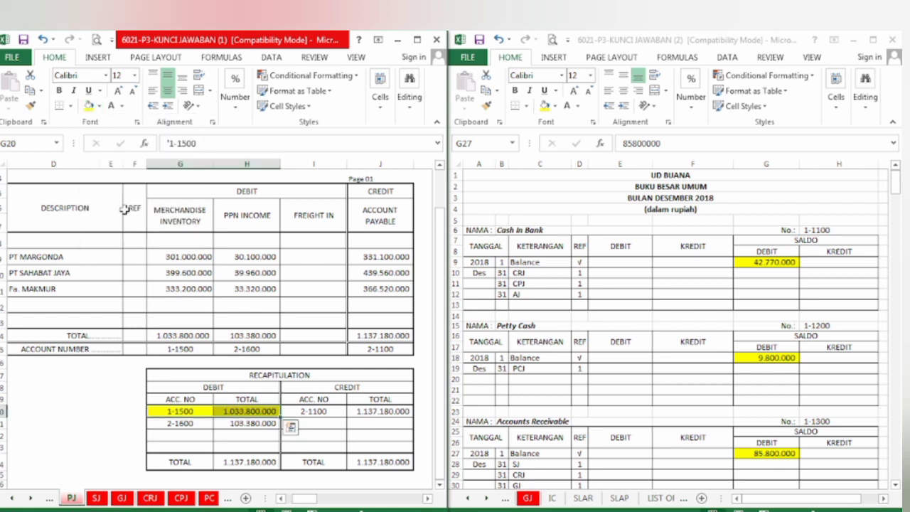
Set the Merchandise Inventory ledger's PJ debit of 1.033.800.000 and resulting balance of 1.553.800.000 to the automatic black font colour
click(672, 366)
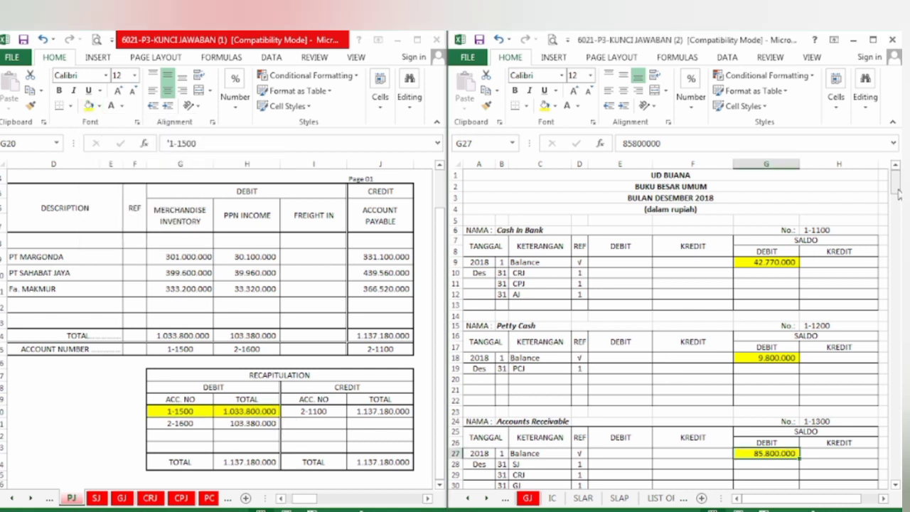
drag(899, 193, 898, 207)
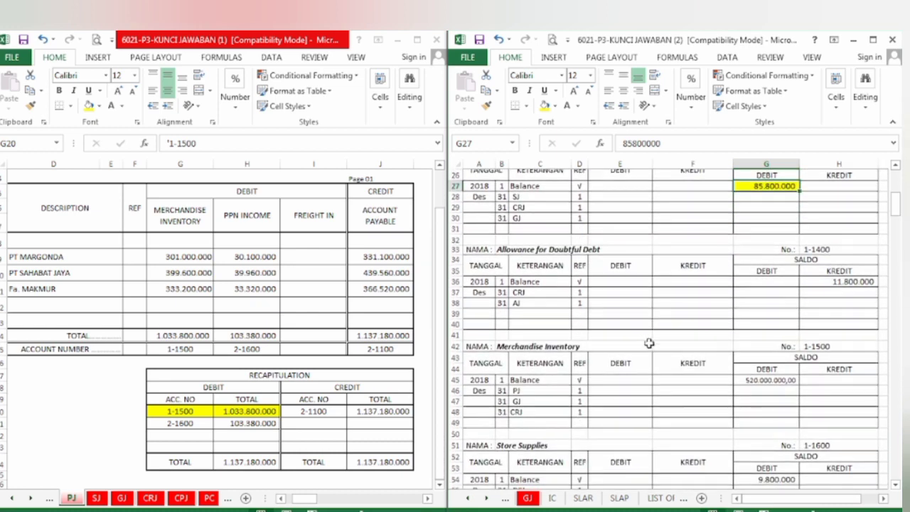
click(613, 390)
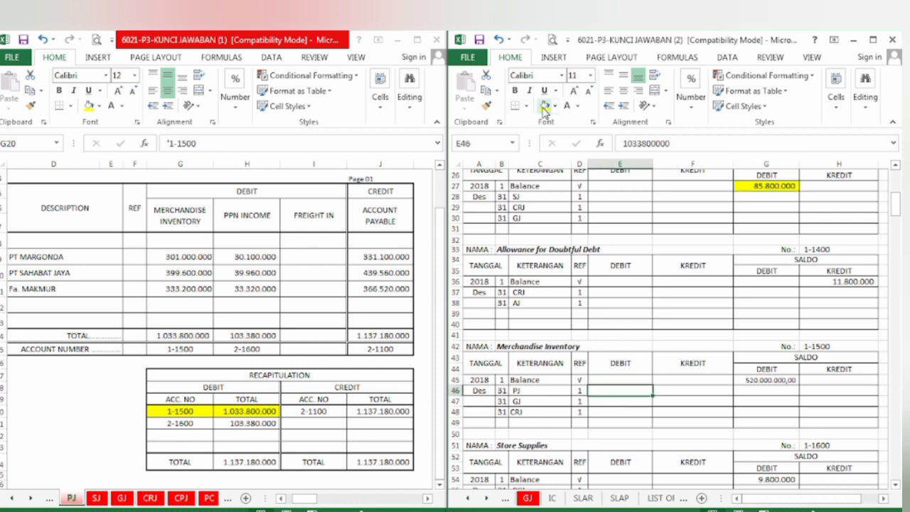
click(578, 110)
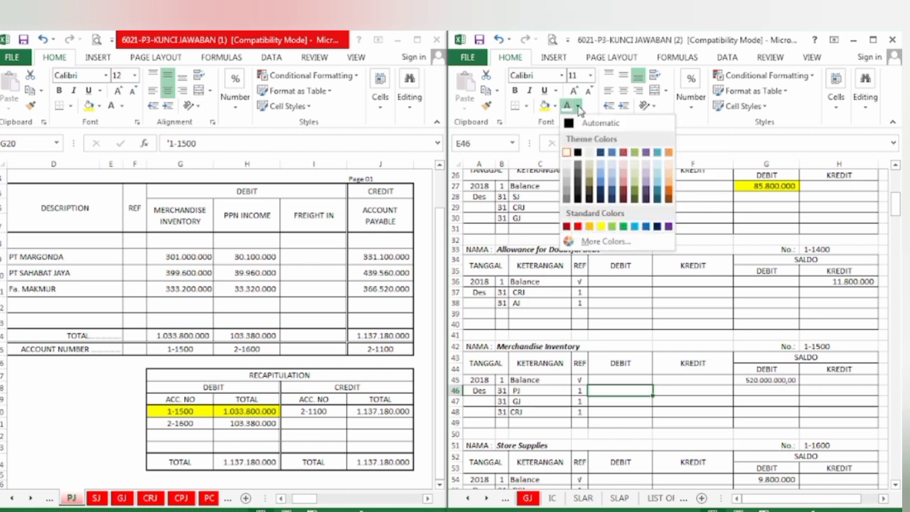
click(572, 122)
key(Right)
key(Right)
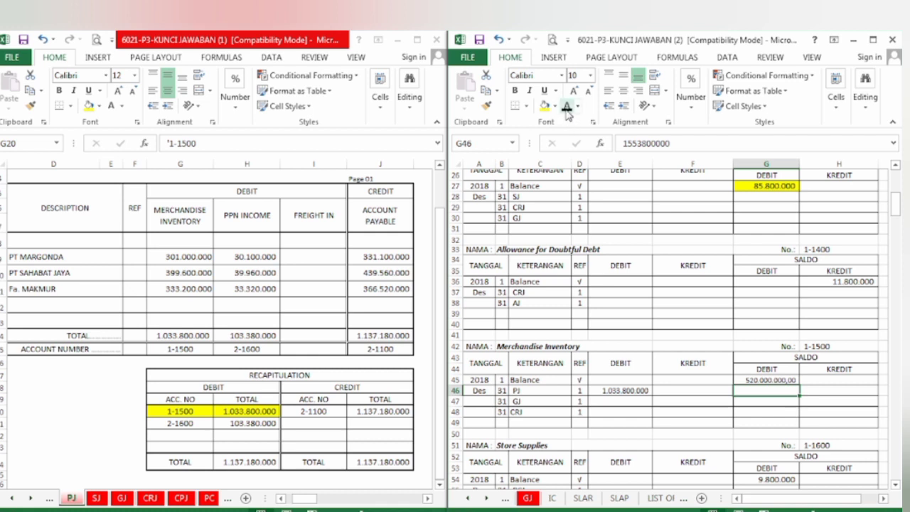
click(566, 106)
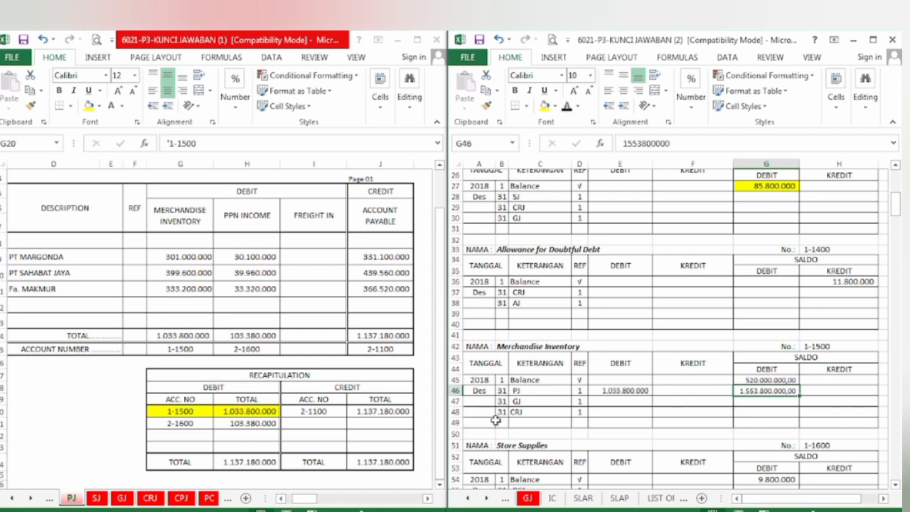
Highlight the account 2-1600 row with its 103.380.000 debit total in yellow in the Purchase Journal recapitulation
click(184, 424)
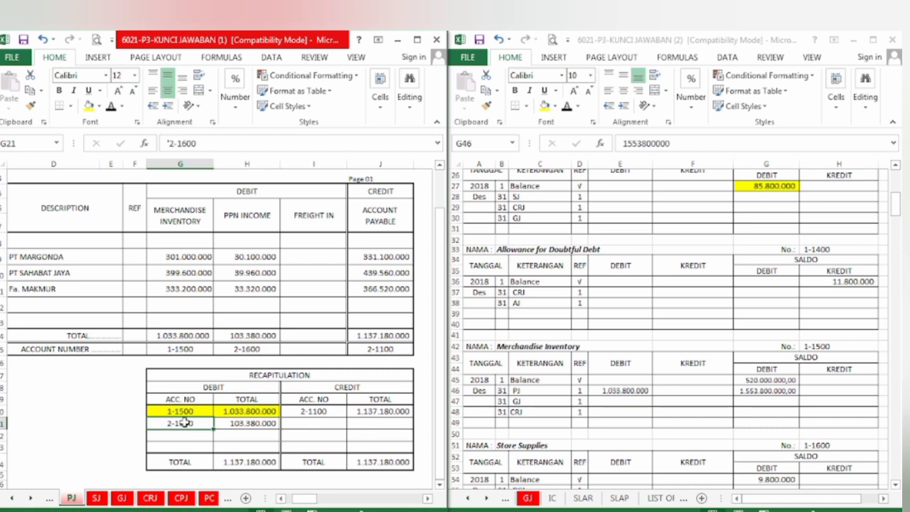
drag(184, 423, 249, 423)
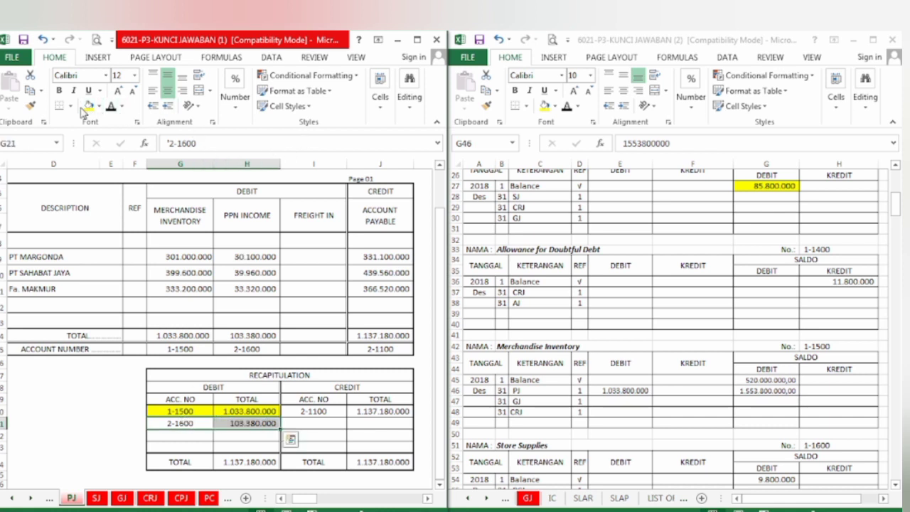
click(86, 106)
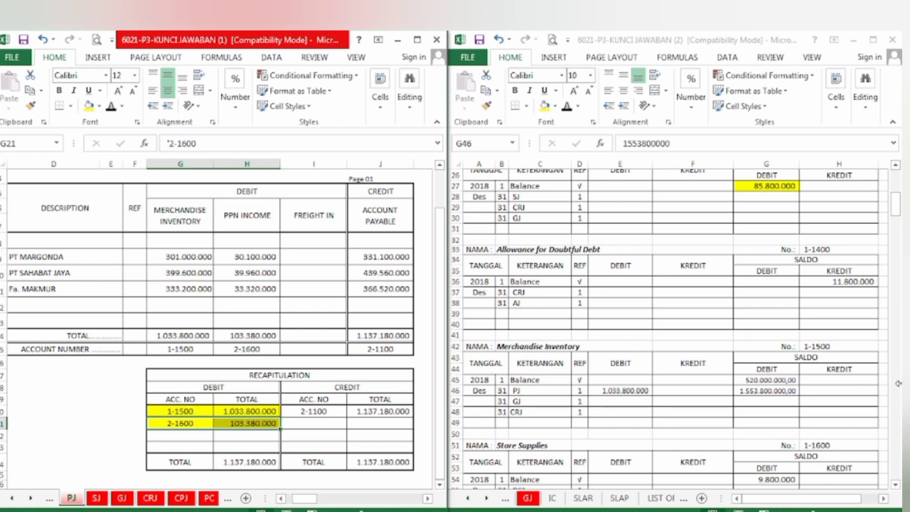
Show the PJ debit of 103.380.000 in the PPN Income ledger (2-1600) in black font
drag(899, 213, 898, 319)
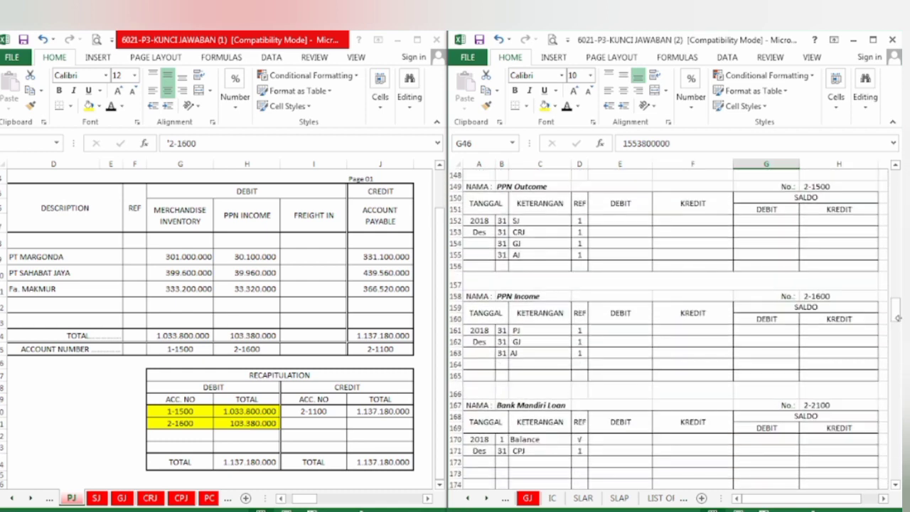
click(613, 332)
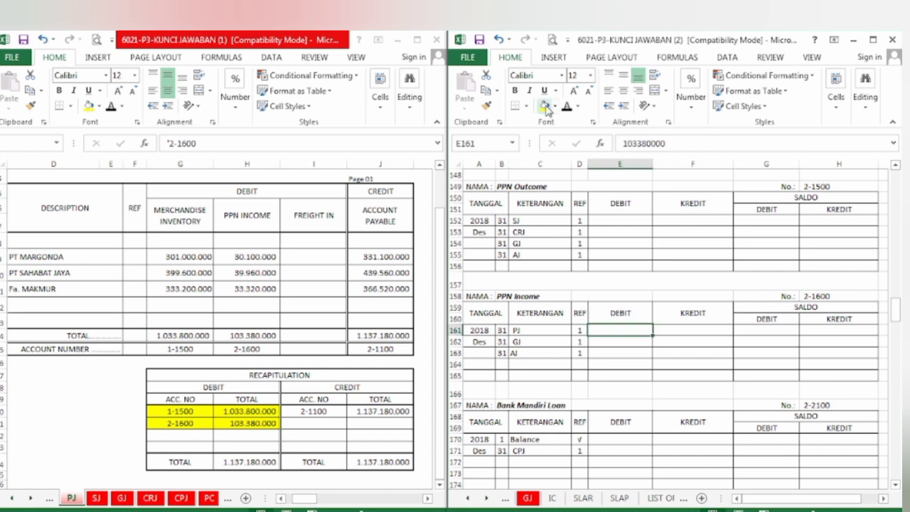
text(103380000)
key(ctrl+Return)
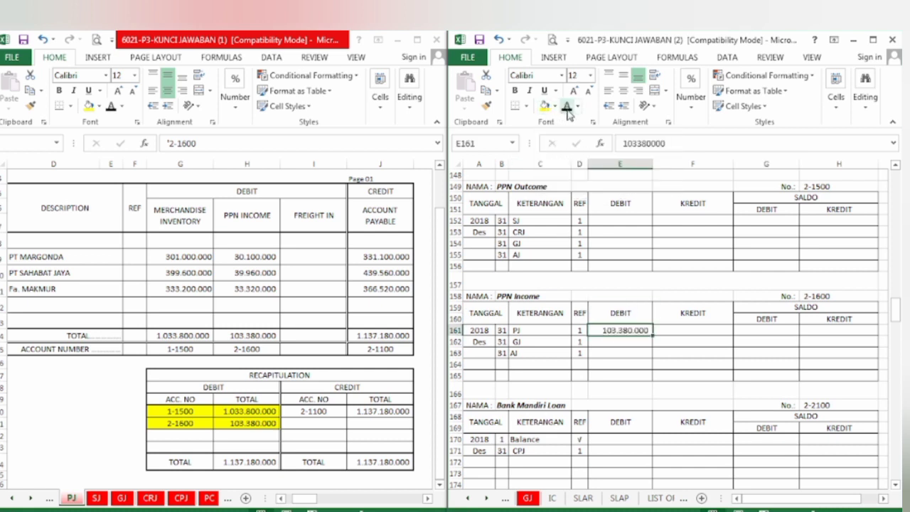
Show the PJ debit balance of 103.380.000 in the PPN Income ledger (2-1600) in black font
key(Right)
key(Right)
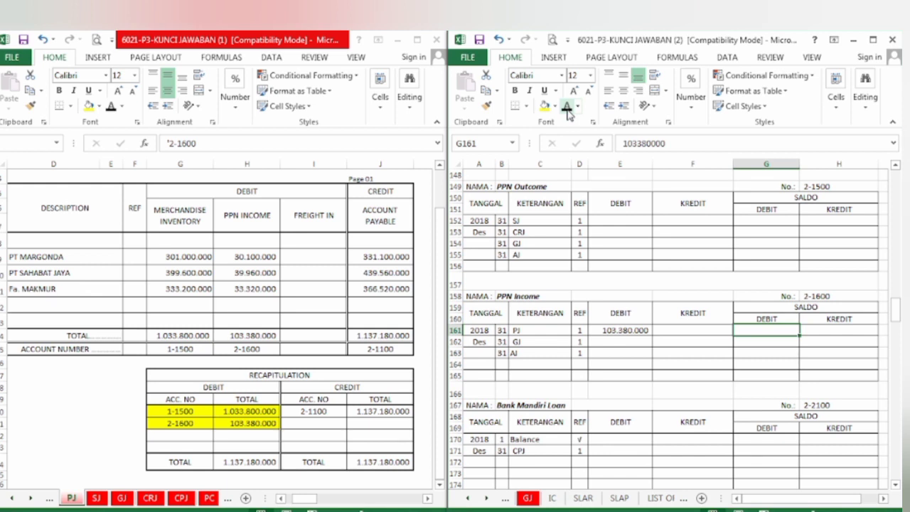
text(103.380.000)
Highlight the account 2-1100 entry with its 1.137.180.000 credit total in yellow in the Purchase Journal recapitulation
click(328, 411)
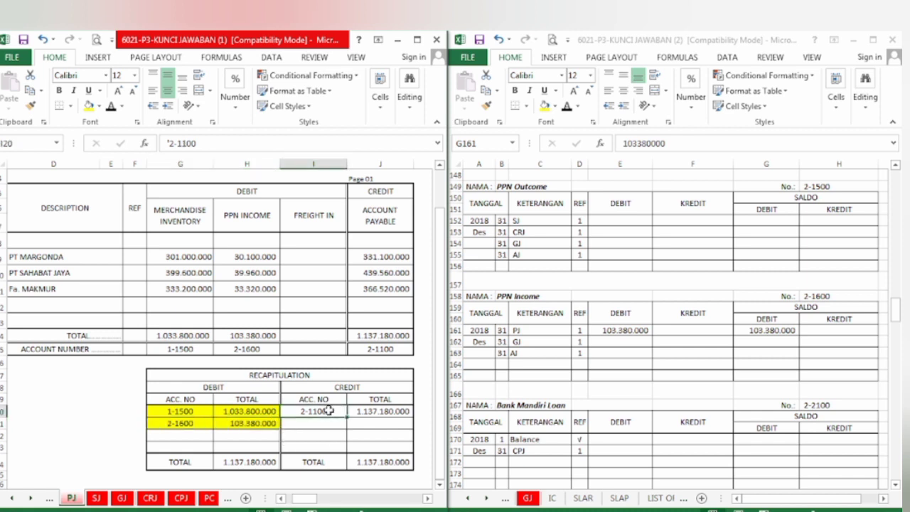
key(shift+Right)
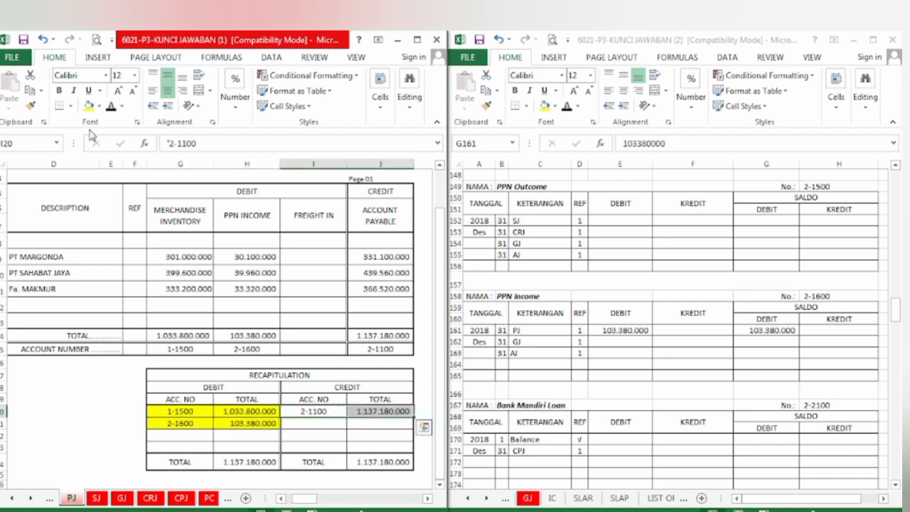
click(89, 105)
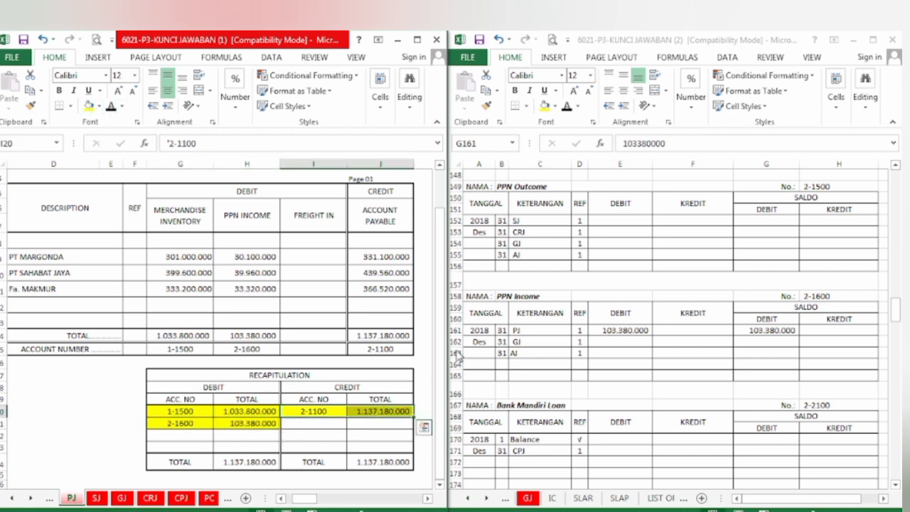
Show the PJ credit of 1.137.180.000 and the credit balance of 1.206.480.000 in the Accounts Payable ledger (2-1100) in black font
click(896, 319)
mouse_move(895, 318)
mouse_down()
mouse_move(897, 332)
mouse_move(895, 272)
mouse_up()
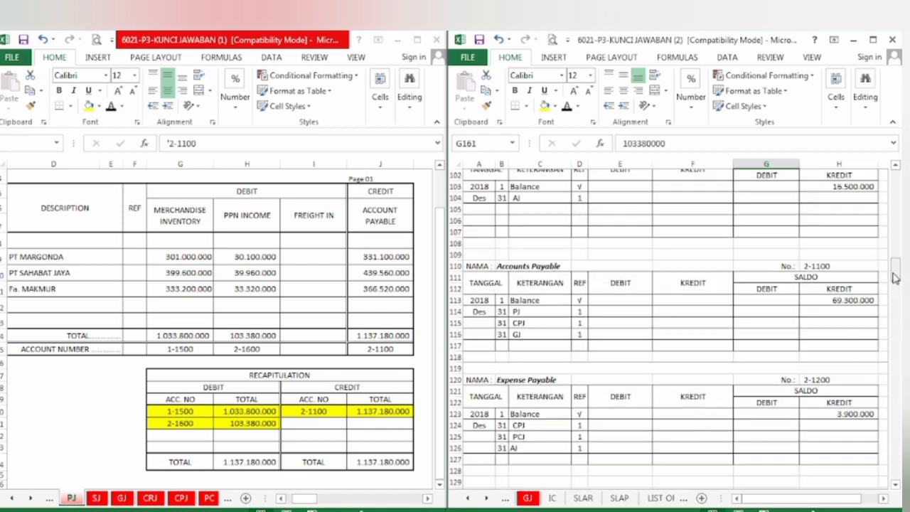
click(603, 312)
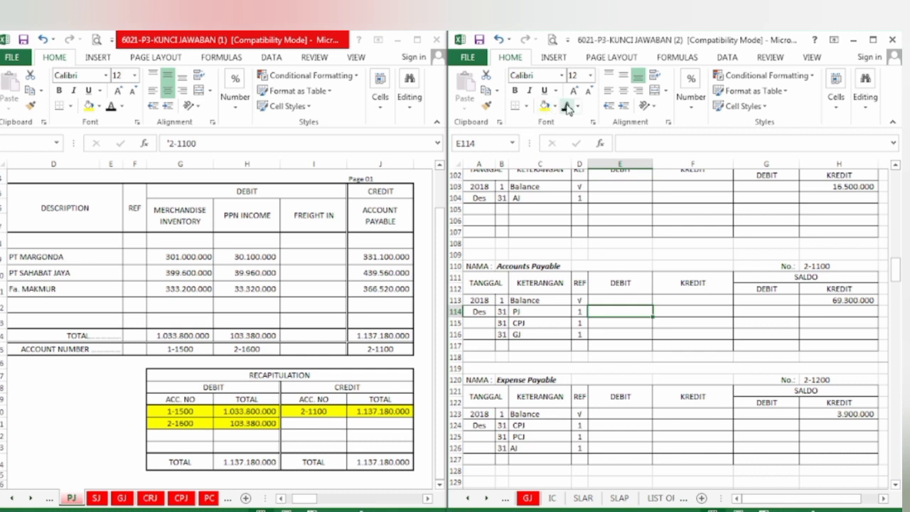
key(Right)
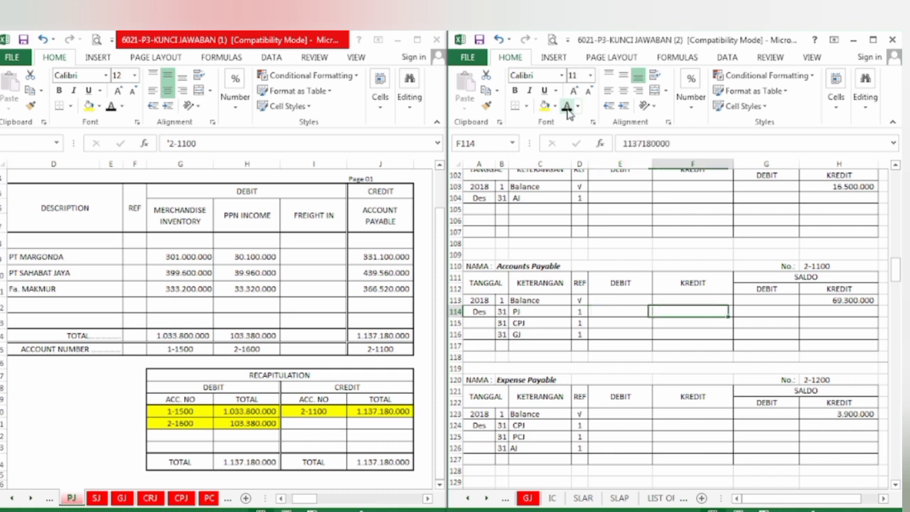
key(Right)
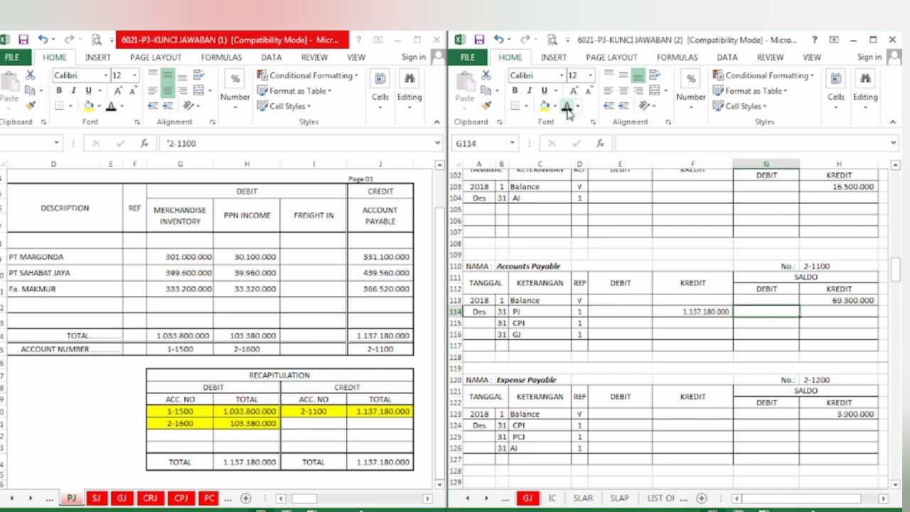
key(Right)
click(568, 108)
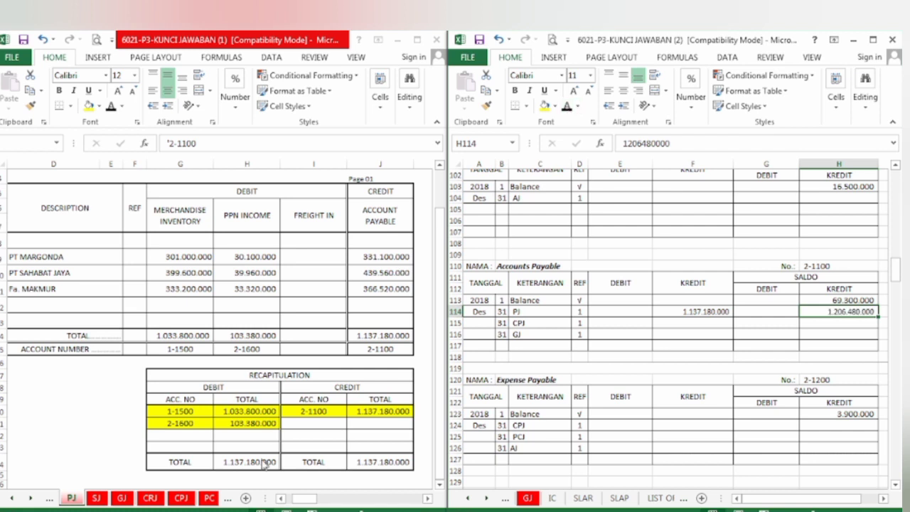
Highlight the account 1-1300 entry with its 941.600.000 debit total in yellow in the Sales Journal recapitulation
click(96, 499)
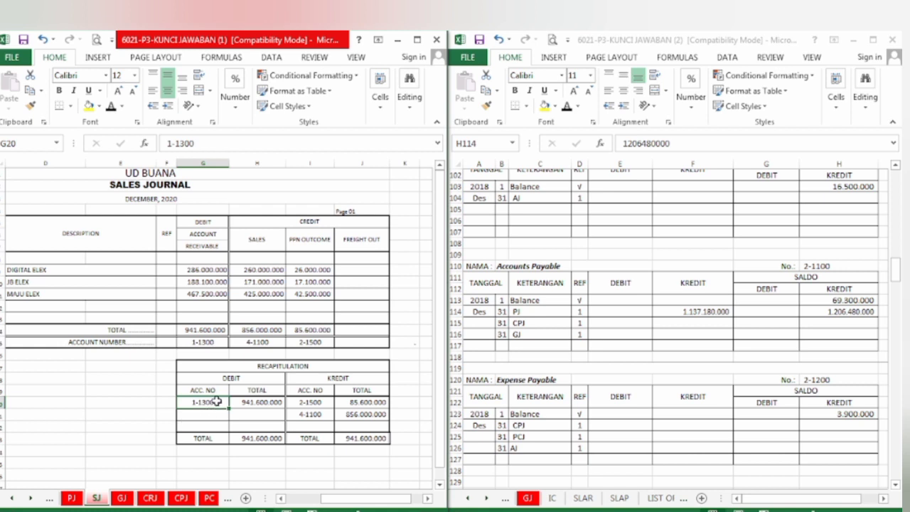
mouse_move(213, 401)
mouse_down()
mouse_move(231, 402)
mouse_move(217, 400)
mouse_up()
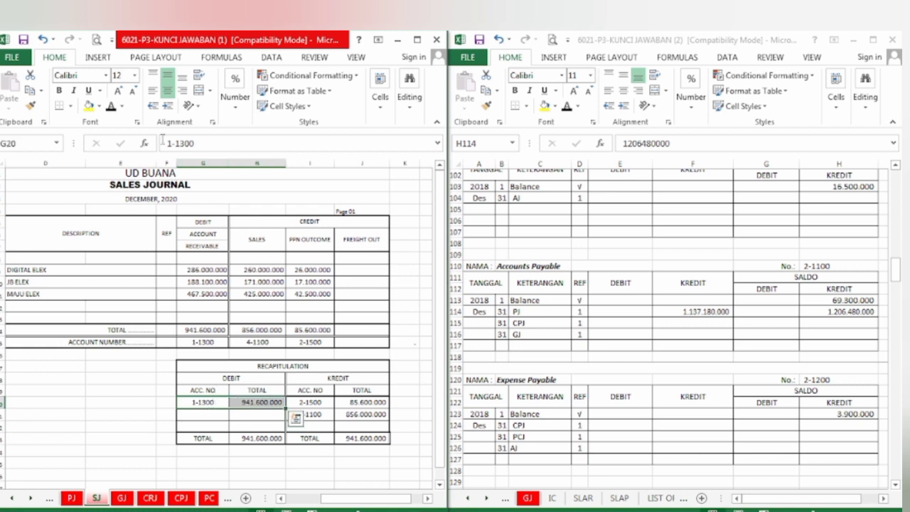
click(88, 105)
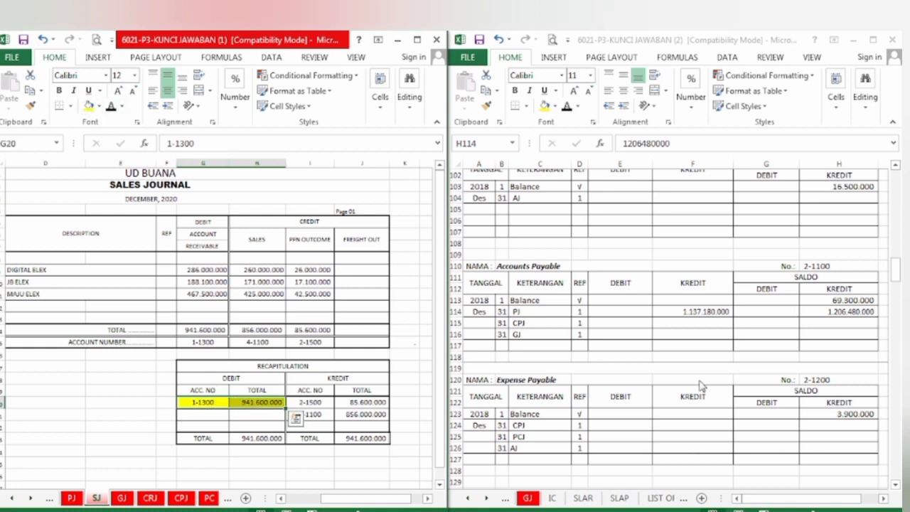
Show the SJ debit of 941.600.000 and the debit balance of 1.027.400.000 in the Accounts Receivable ledger (1-1300) in black font
drag(897, 265, 896, 195)
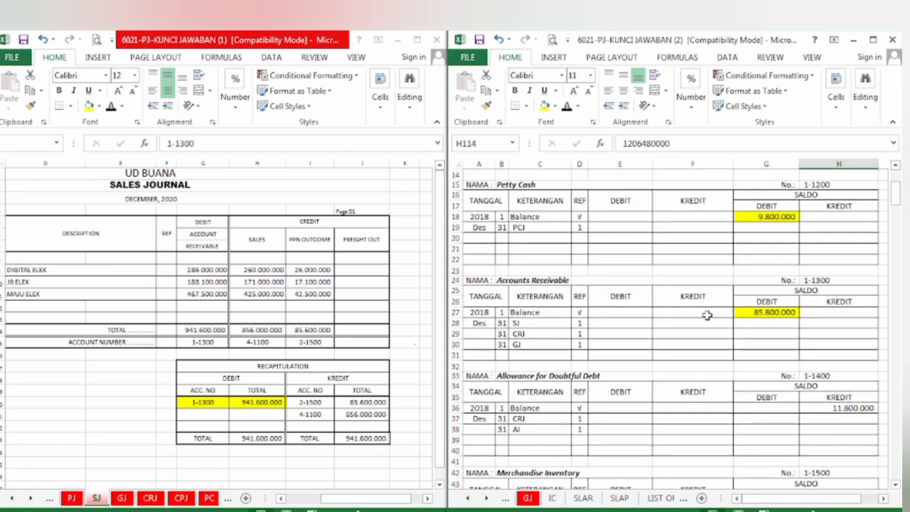
click(631, 325)
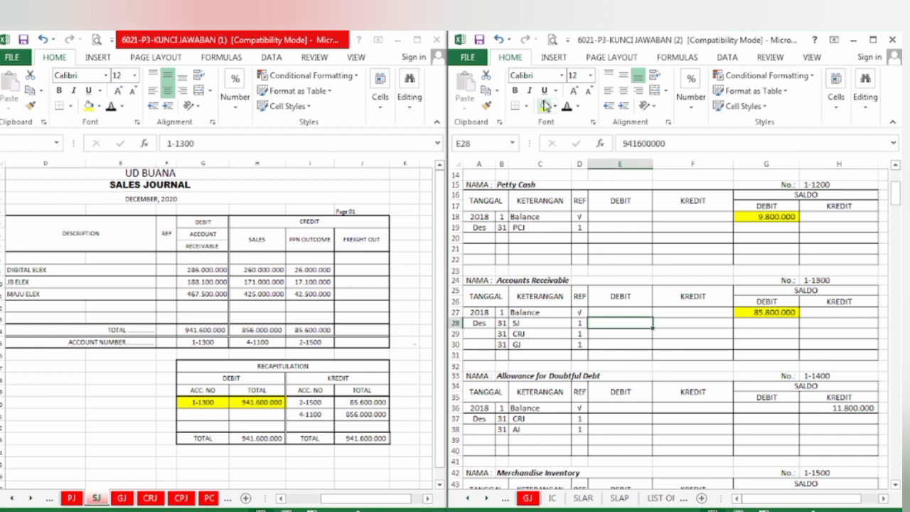
click(566, 110)
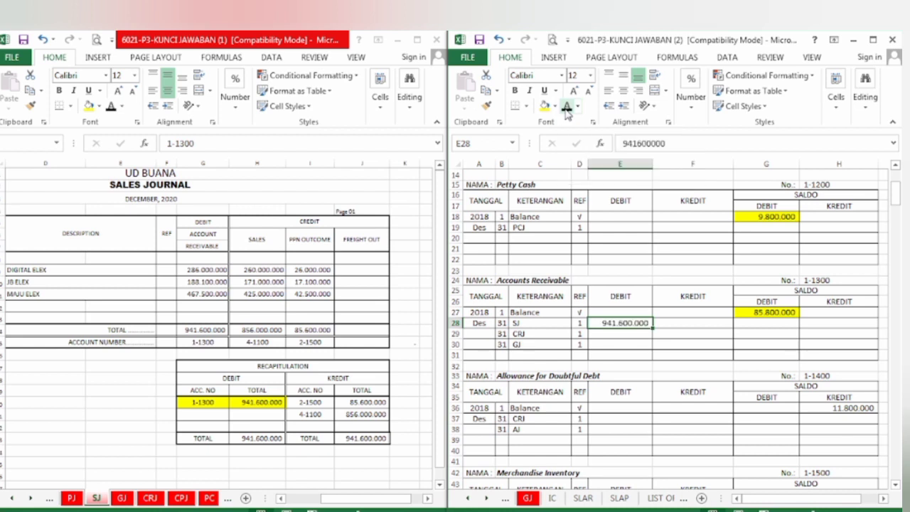
key(Right)
key(Right)
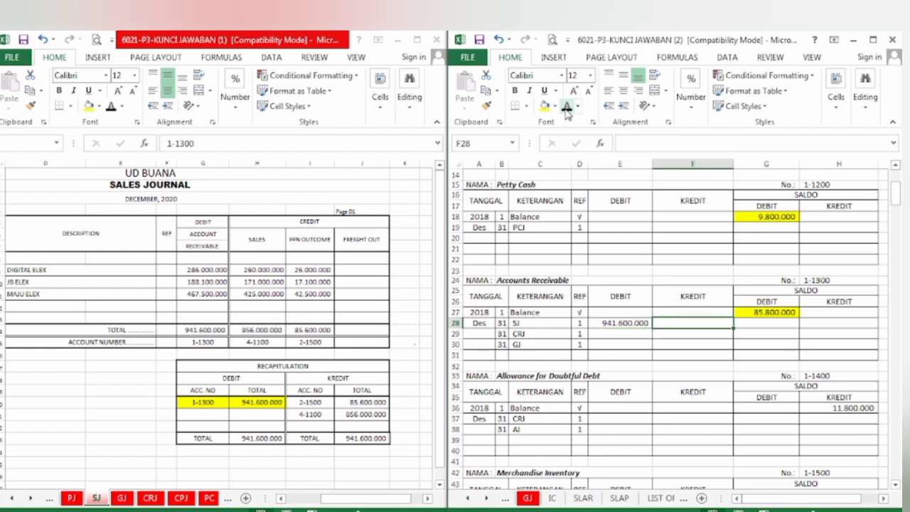
click(567, 108)
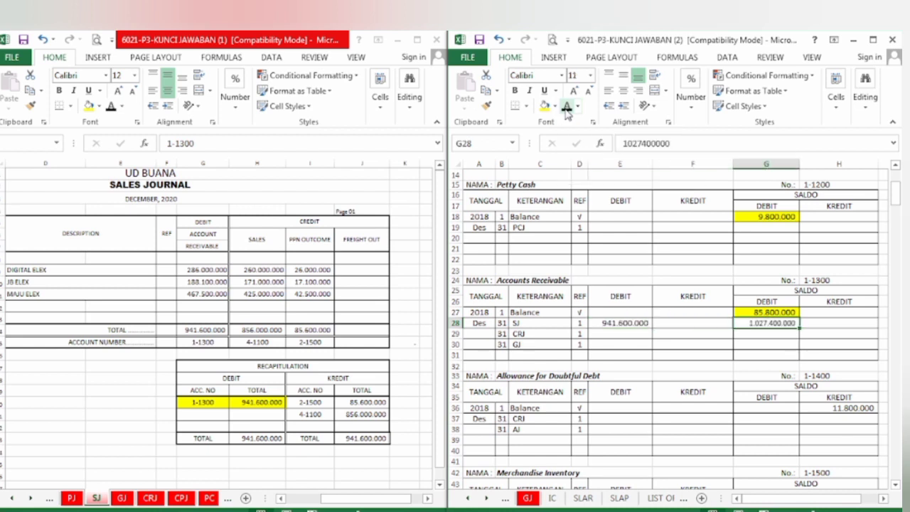
Highlight the account 2-1500 entry with its 85.600.000 credit total in yellow in the Sales Journal recapitulation
click(323, 403)
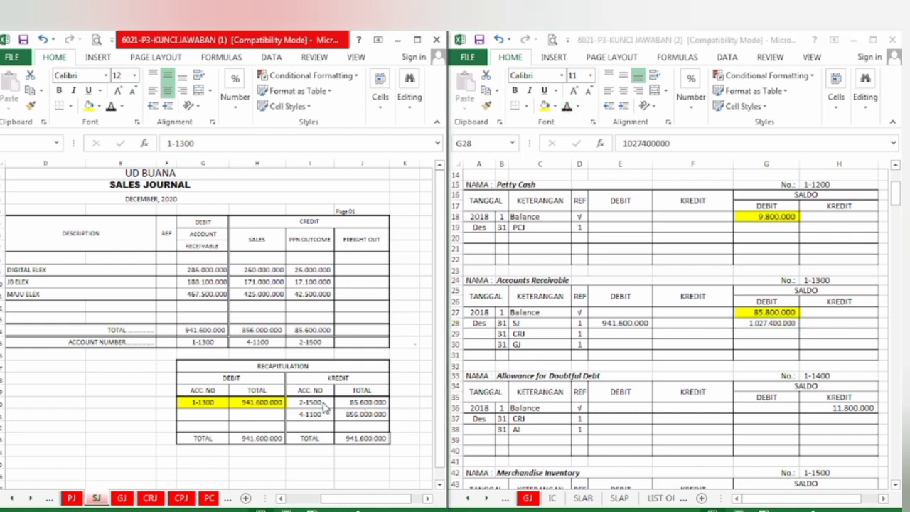
click(324, 402)
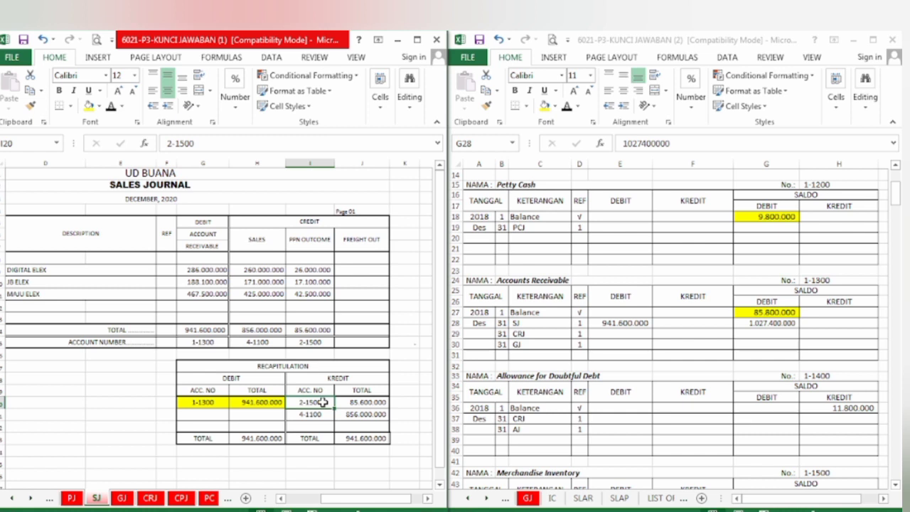
key(shift+Right)
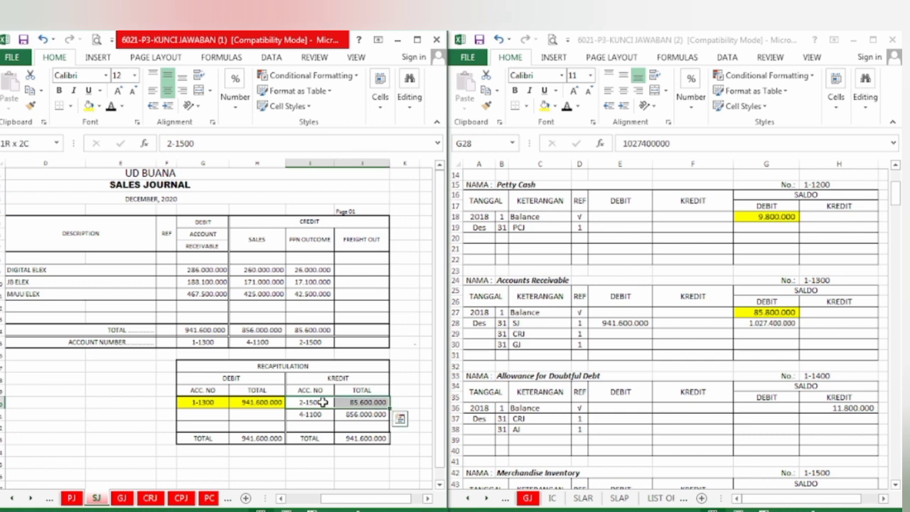
click(88, 106)
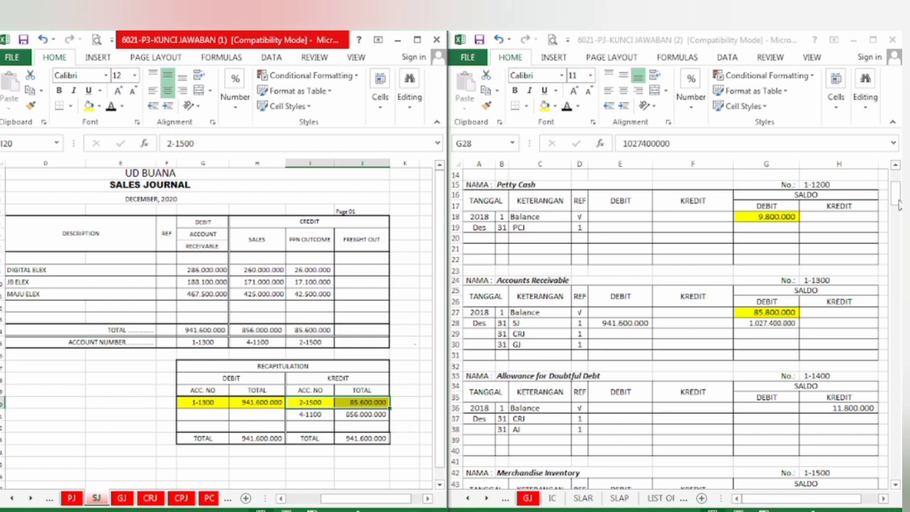
Show the SJ credit of 85.600.000 and the matching credit balance in the PPN Outcome ledger (2-1500) in black font
drag(900, 204, 899, 308)
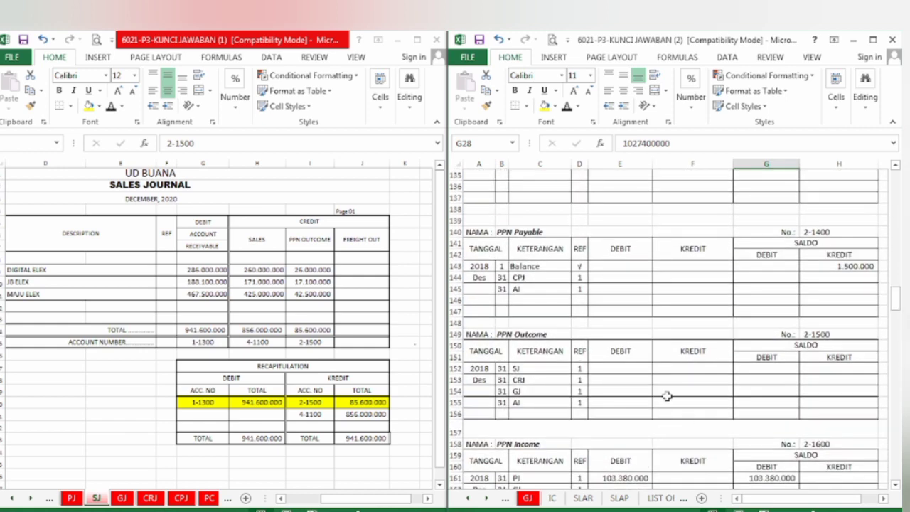
click(679, 369)
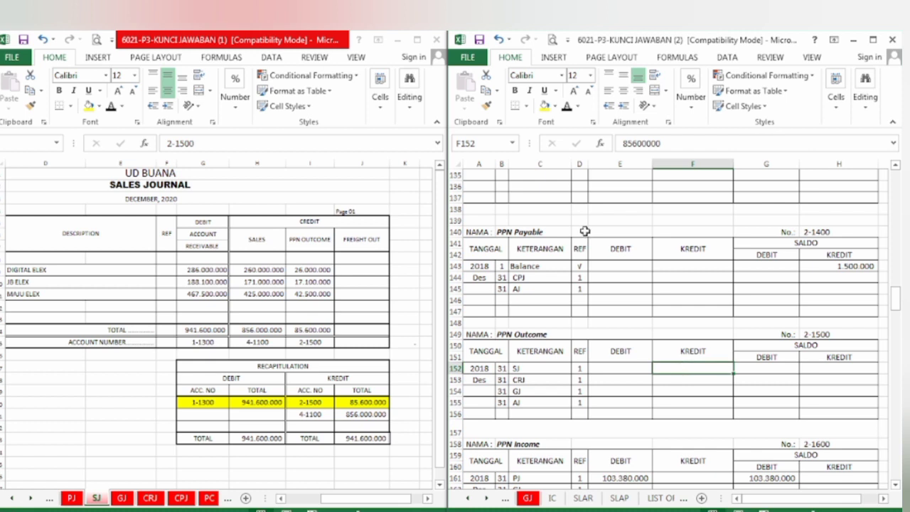
click(565, 111)
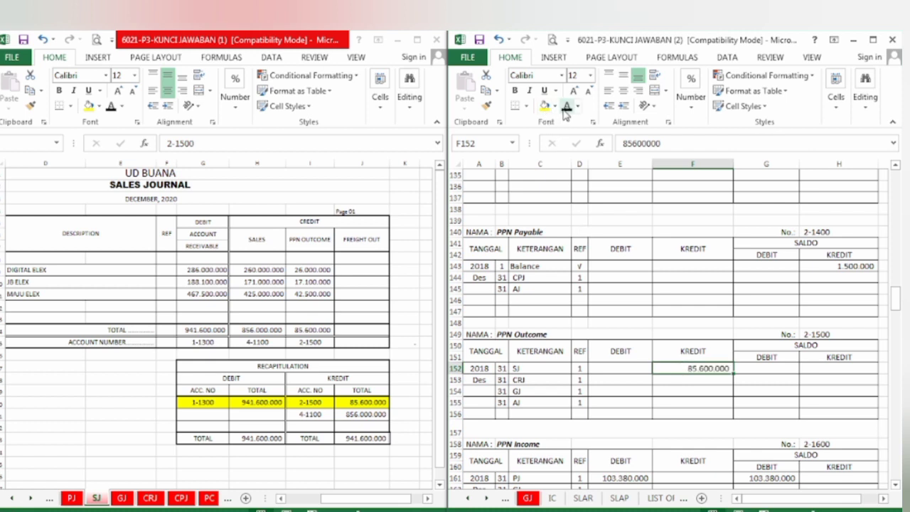
key(Right)
key(Right)
click(565, 111)
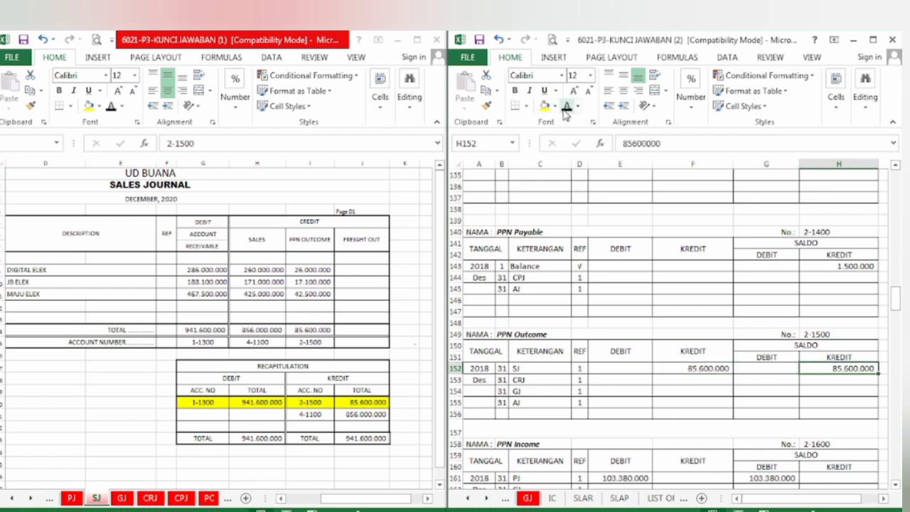
Highlight the account 4-1100 entry with its 856.000.000 credit total in yellow in the Sales Journal recapitulation
click(320, 416)
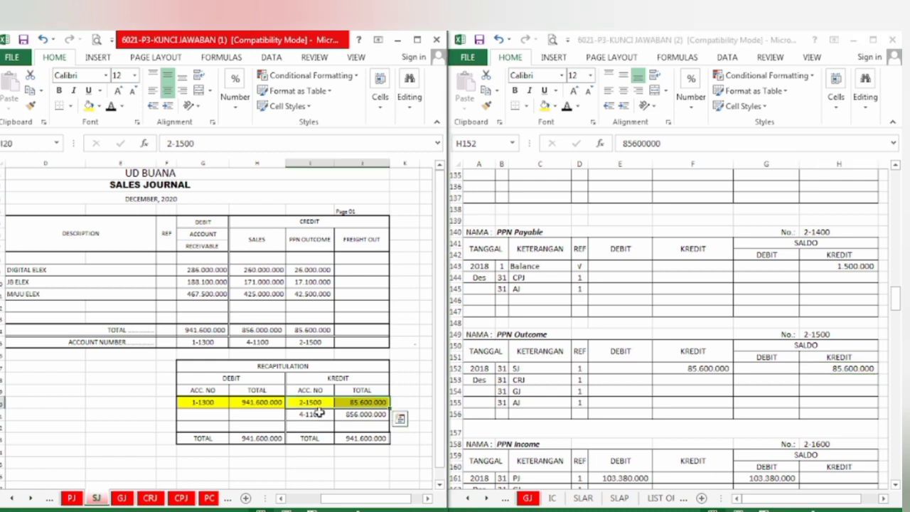
click(319, 415)
key(shift+Right)
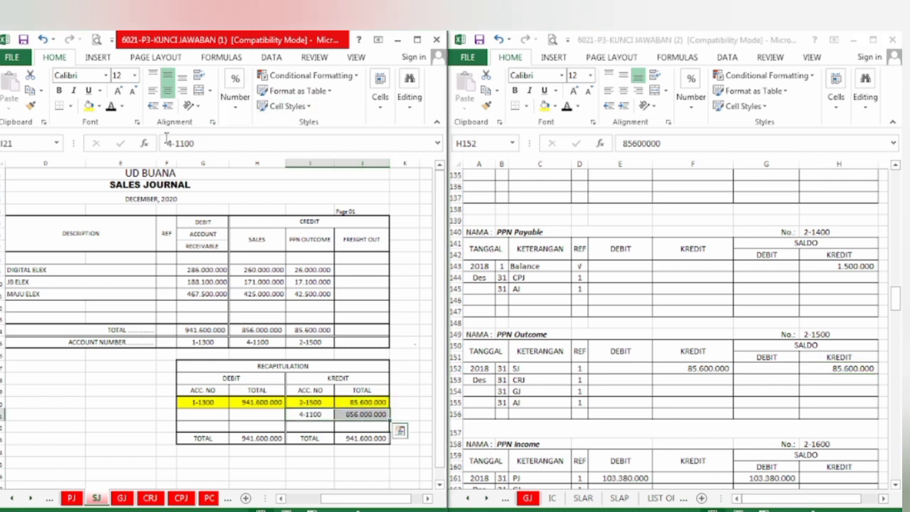
click(89, 107)
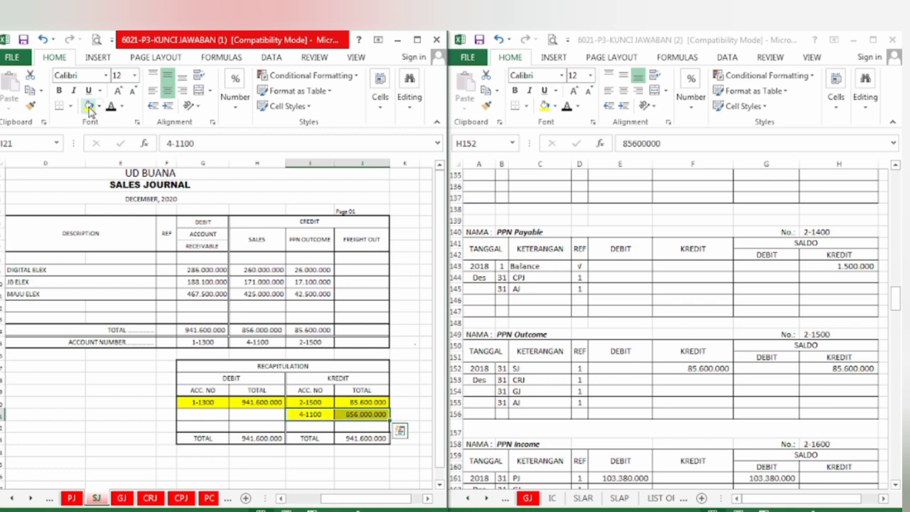
Show the SJ credit of 856.000.000 and the credit balance of 1.359.300.000 in the Sales ledger (4-1100) in black font
click(898, 311)
drag(897, 313, 899, 363)
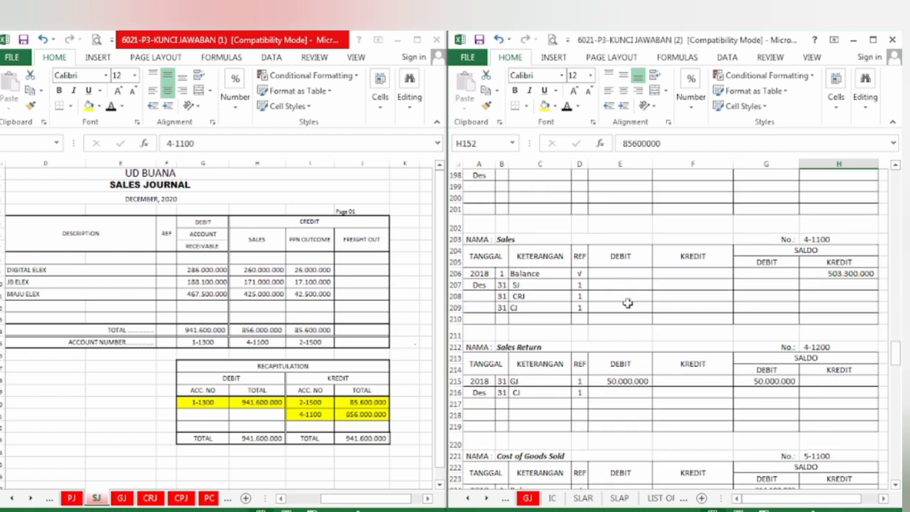
click(662, 287)
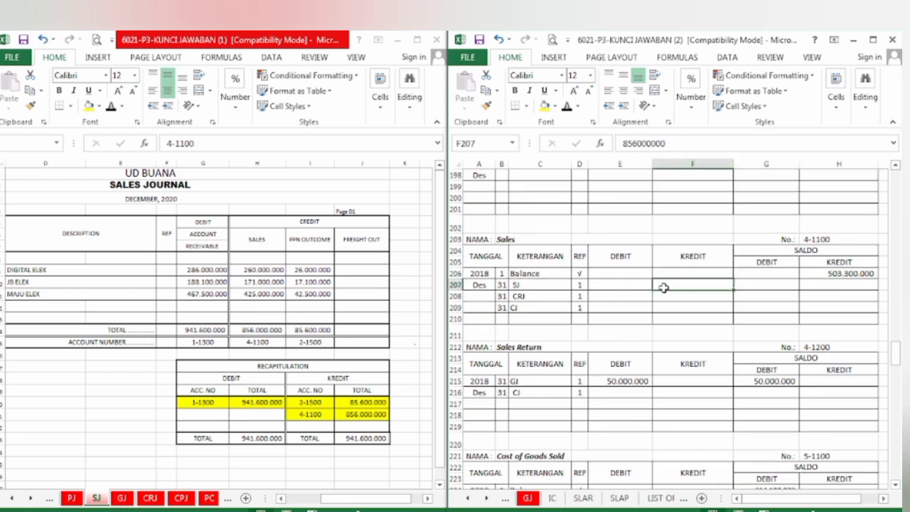
click(566, 107)
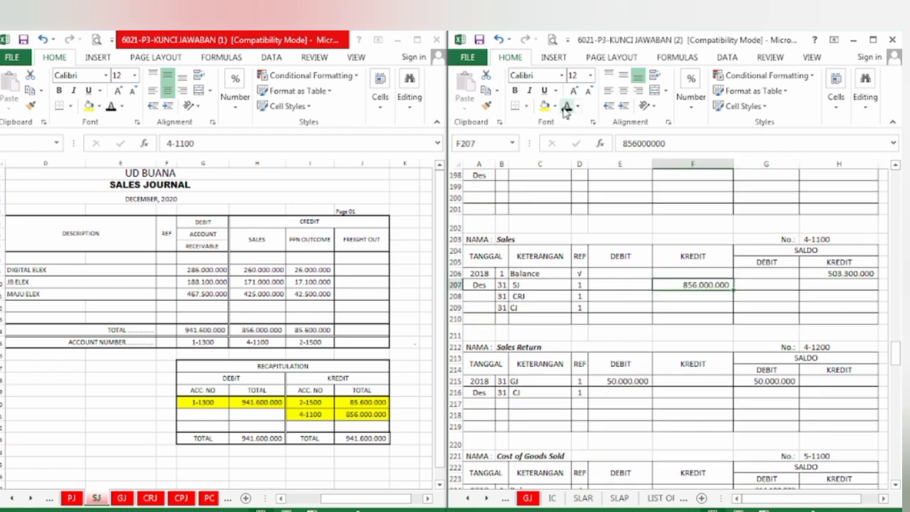
key(Right)
key(Right)
click(566, 106)
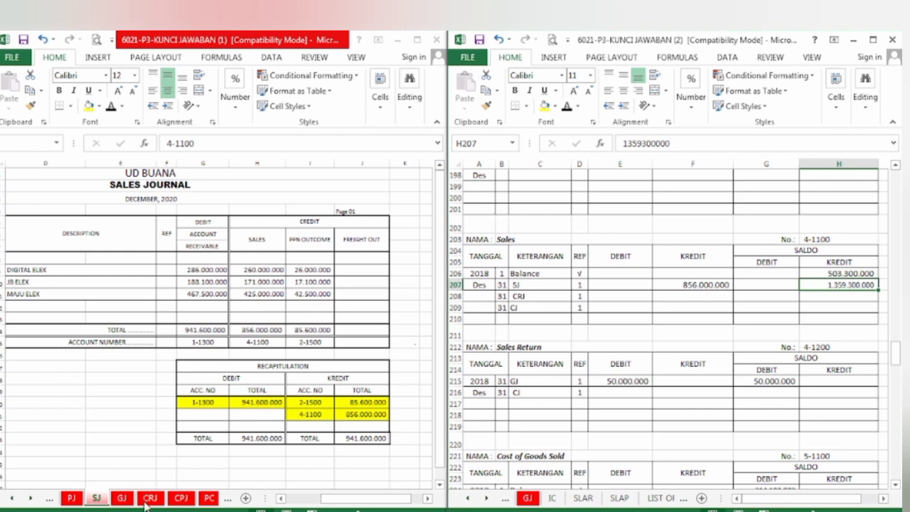
Open the Cash Receipt Journal (CRJ) sheet and examine the debit and credit accounts in its recapitulation
click(127, 501)
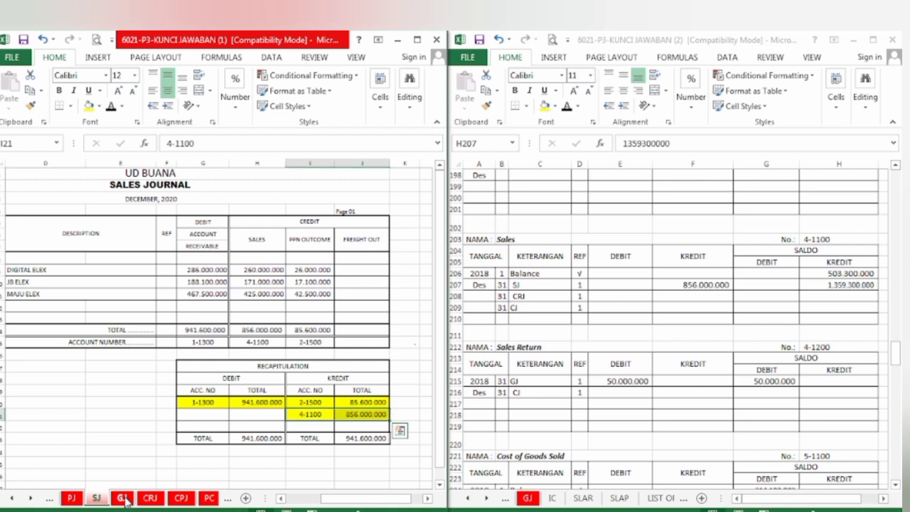
click(123, 499)
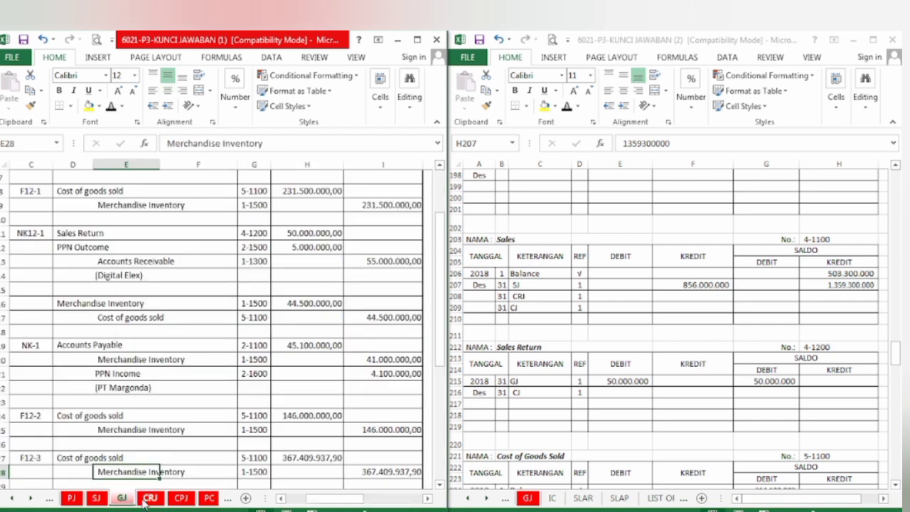
click(147, 498)
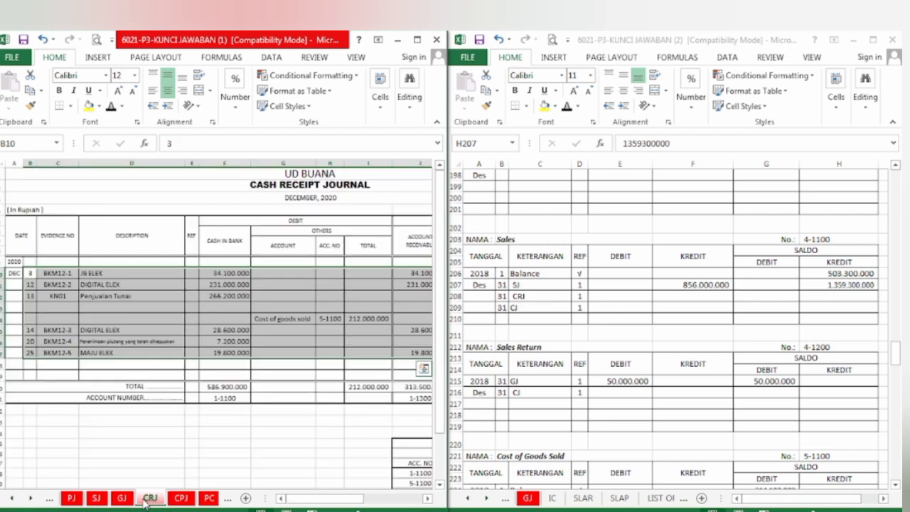
click(224, 463)
drag(307, 500, 367, 489)
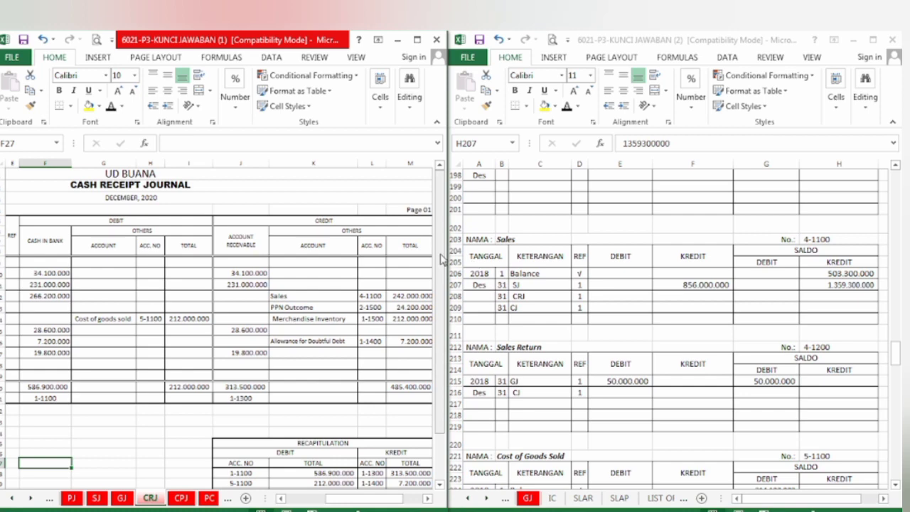
scroll(413, 356, down, 2)
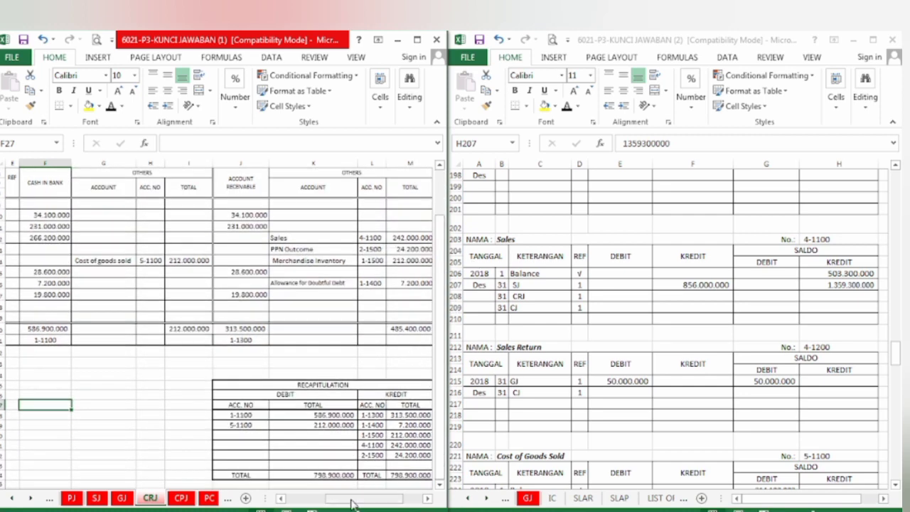
drag(355, 501, 378, 506)
click(417, 366)
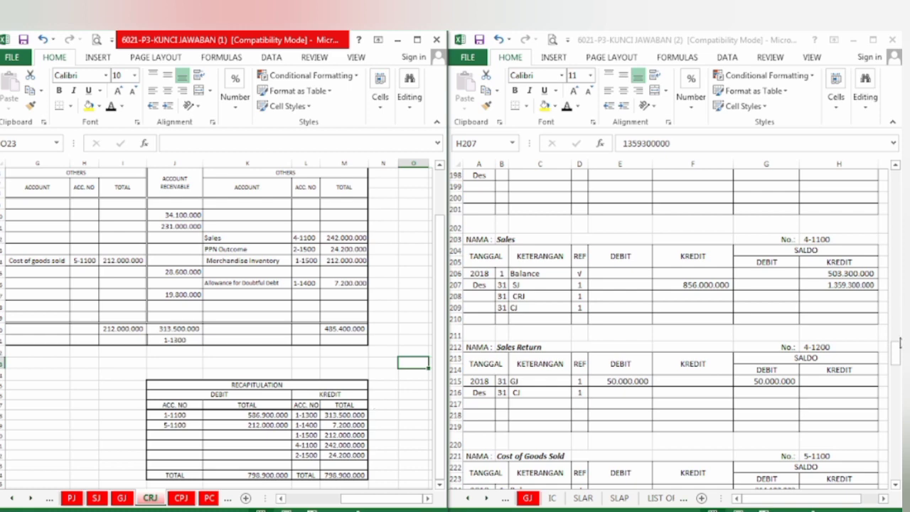
Show the CRJ debit of 586.900.000 and the debit balance of 629.670.000 in the Cash In Bank ledger (1-1100) in black font
drag(898, 355, 896, 172)
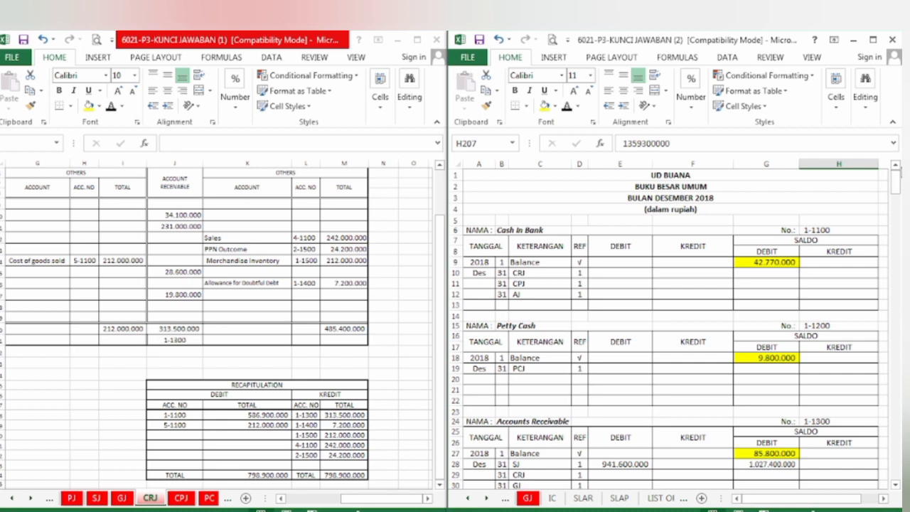
click(635, 278)
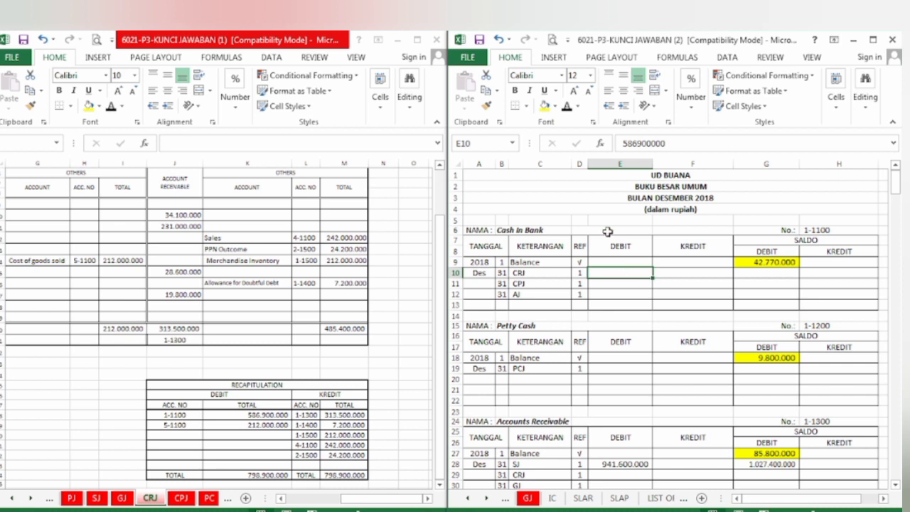
click(566, 106)
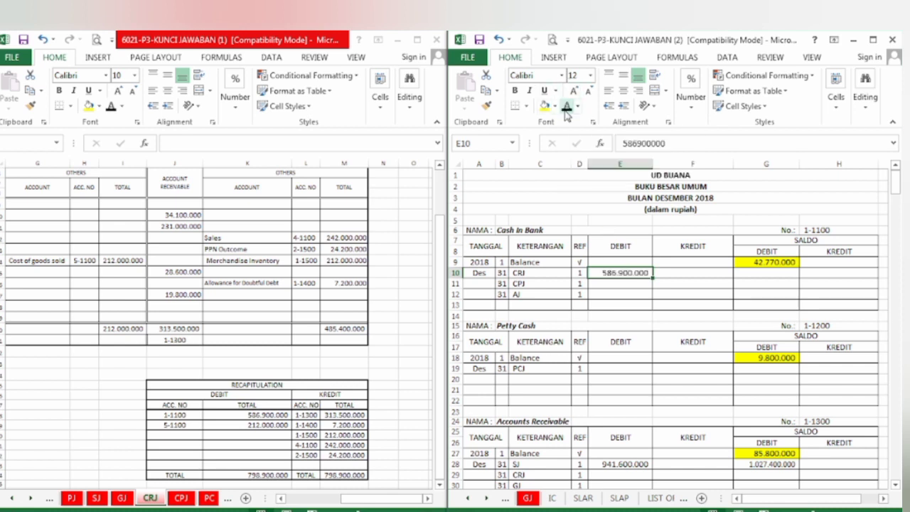
key(Right)
key(Right)
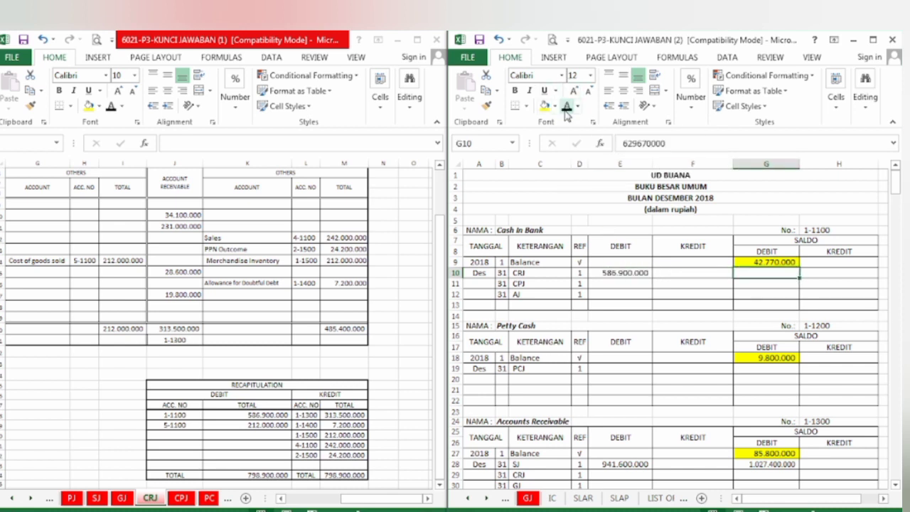
click(565, 111)
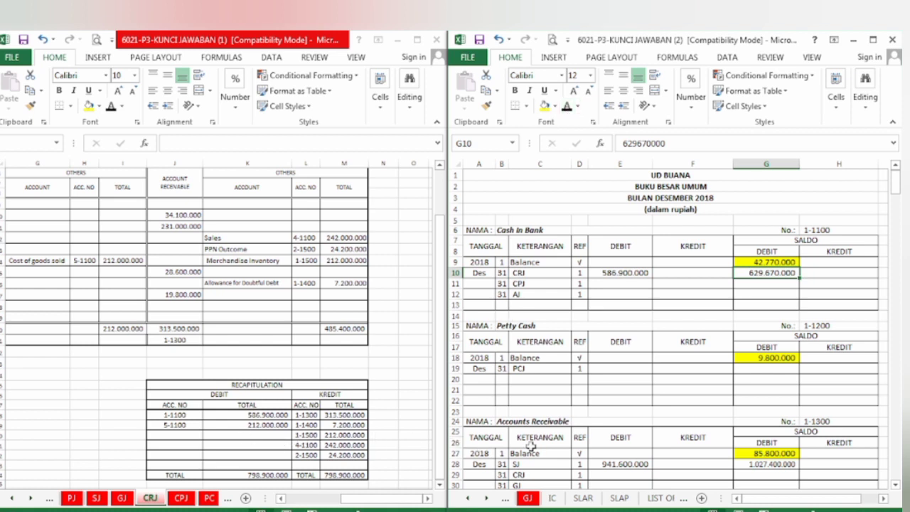
Show the CRJ debit of 212.000.000 in the Cost of Goods Sold ledger (5-1100) in black font
drag(898, 195, 898, 368)
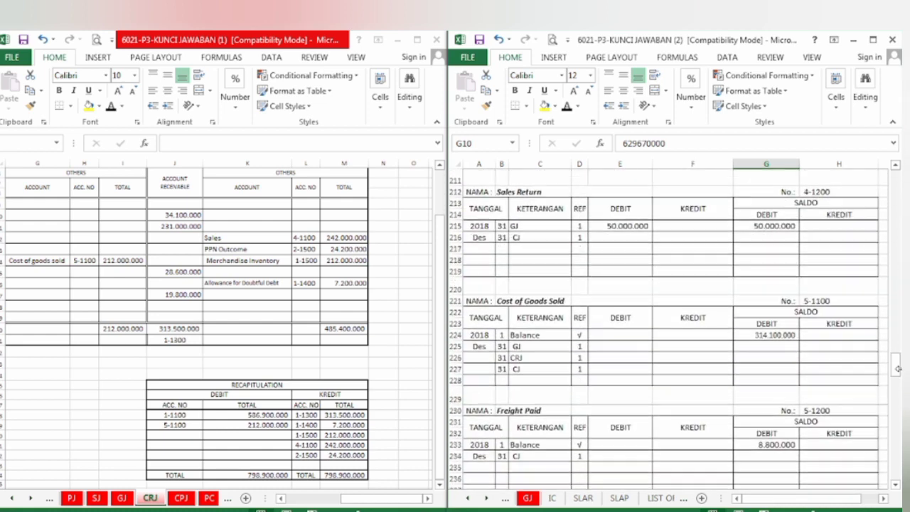
click(630, 357)
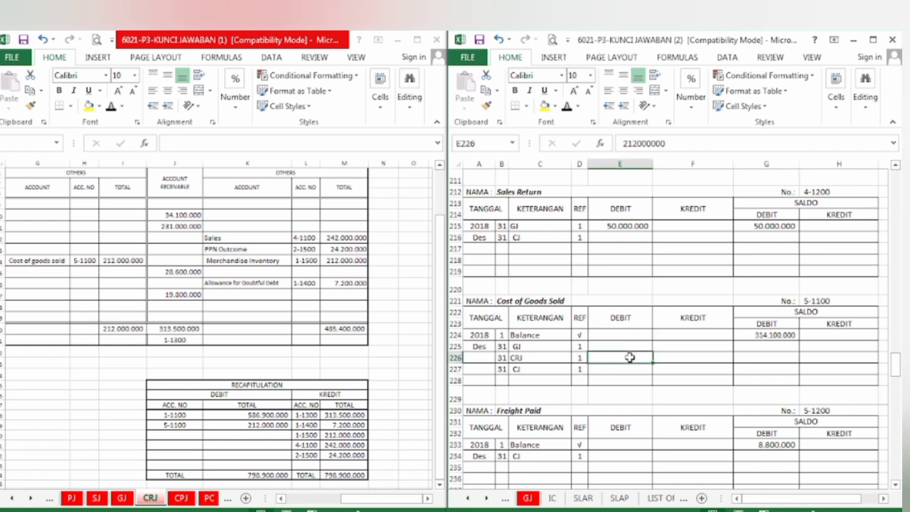
click(566, 106)
key(alt+Tab)
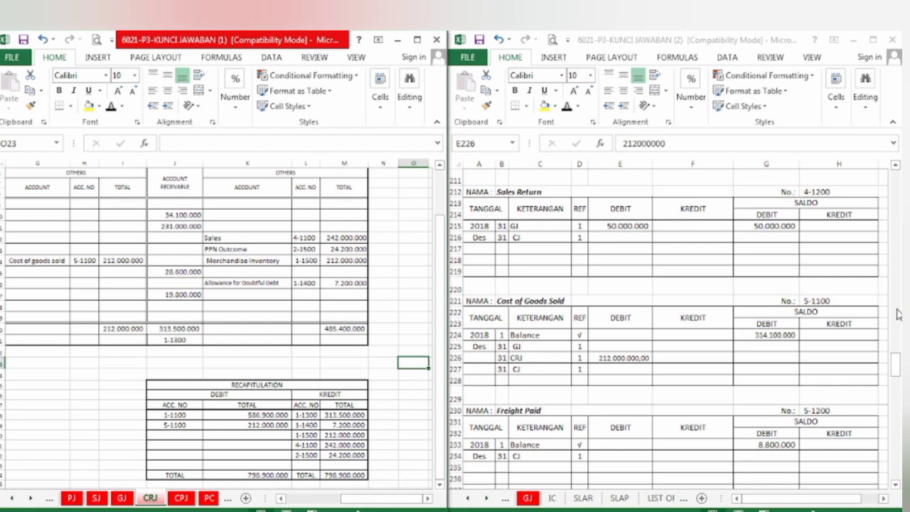
Show the CRJ credit of 313.500.000 and the debit balance of 713.900.000 in the Accounts Receivable ledger (1-1300) in black font
drag(896, 364, 897, 198)
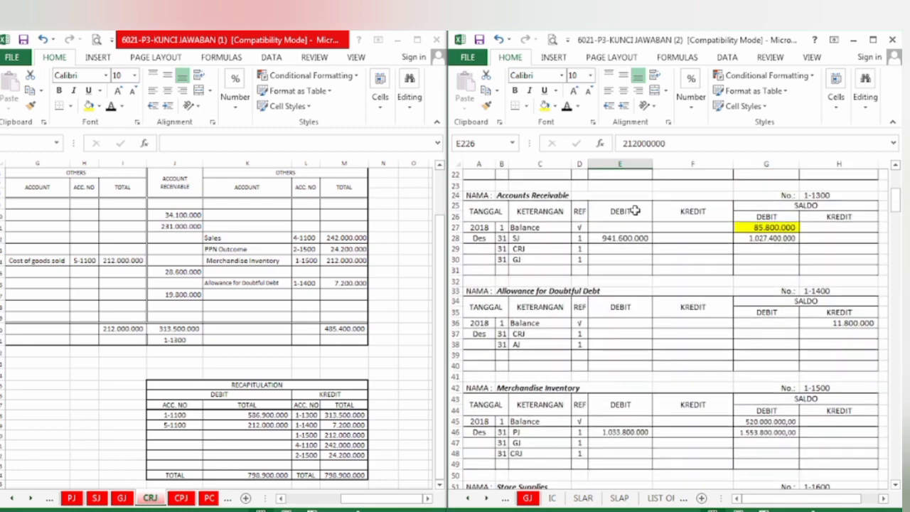
click(672, 250)
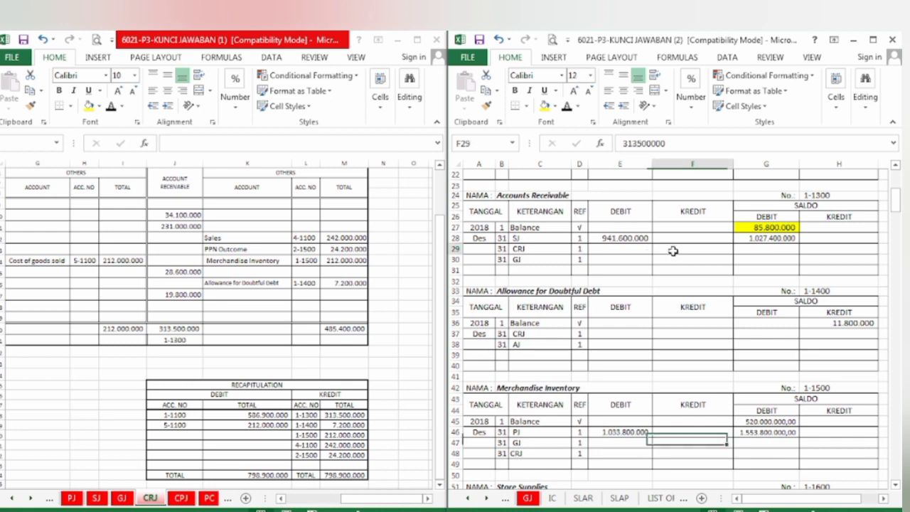
click(566, 106)
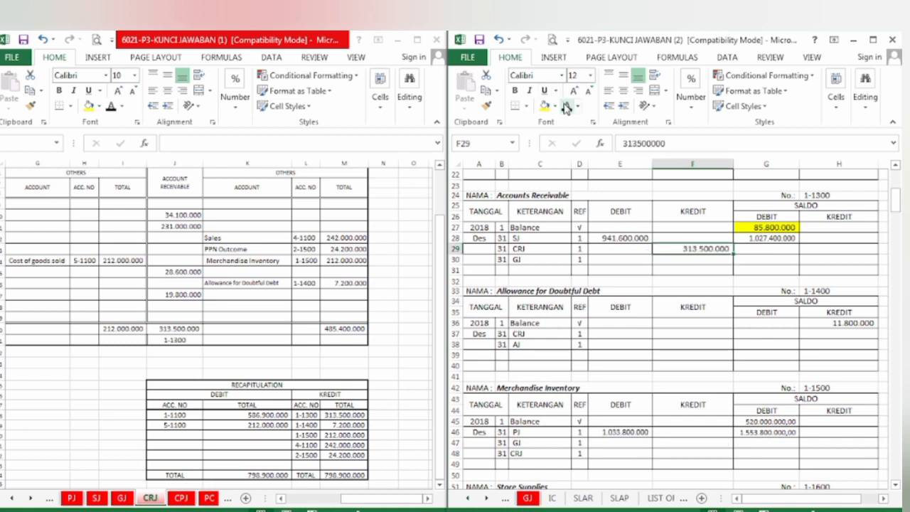
key(Right)
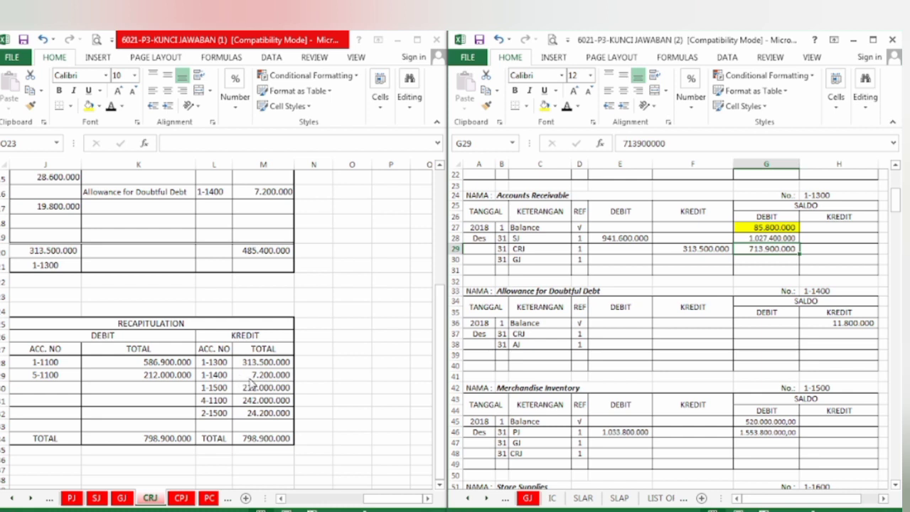
Highlight the account 1-1300 and 1-1400 entries with their credit totals in yellow in the Cash Receipt Journal recapitulation
click(208, 373)
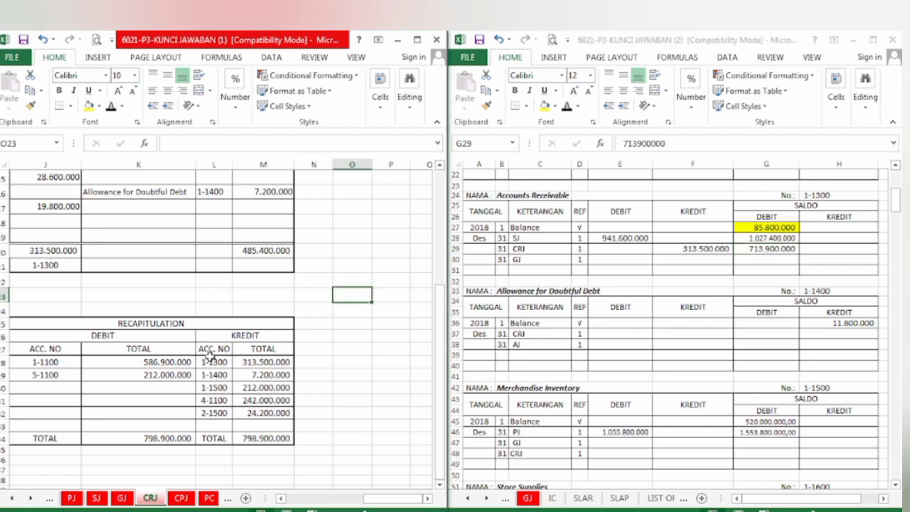
click(210, 361)
drag(210, 362, 259, 375)
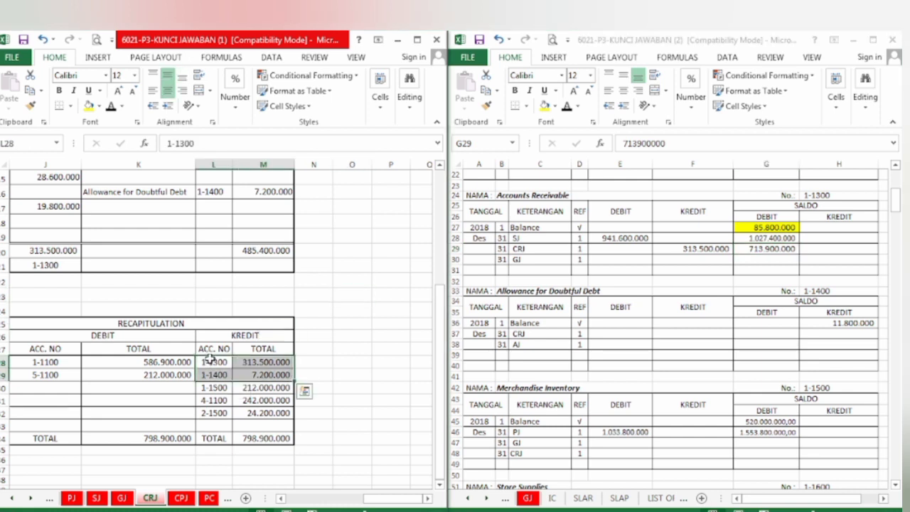
click(89, 105)
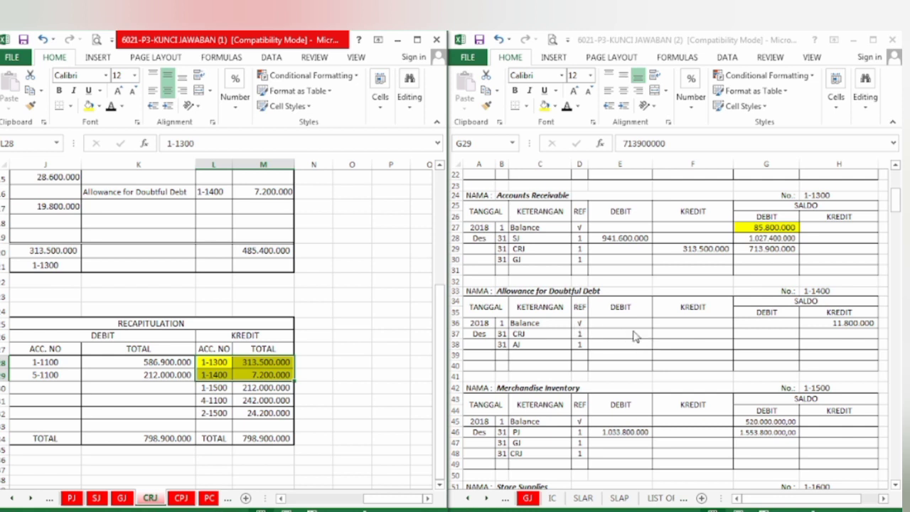
Show the CRJ credit of 7.200.000 and the credit balance of 19.000.000 in the Allowance for Doubtful Debt ledger (1-1400) in black font
click(679, 335)
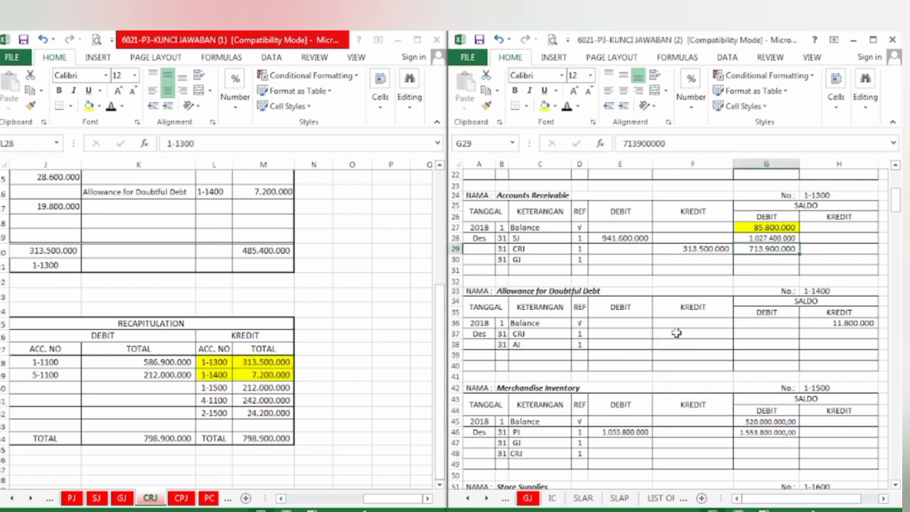
click(679, 334)
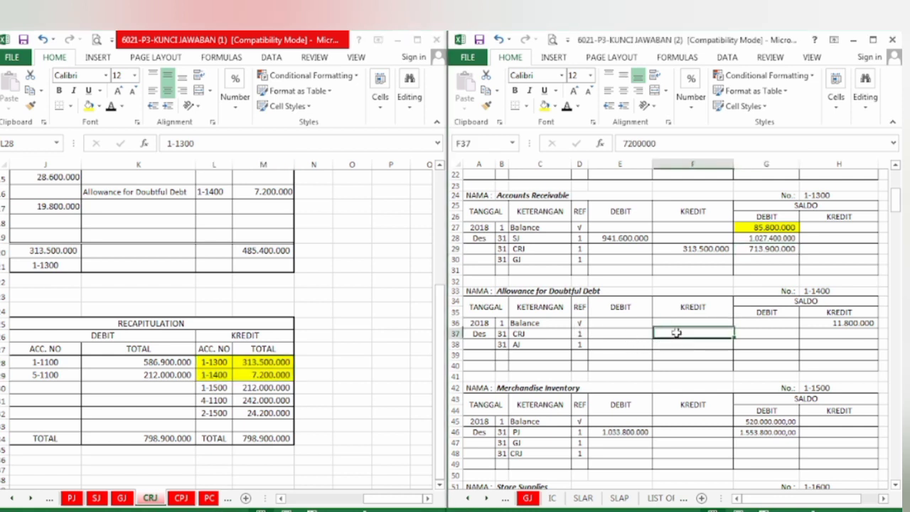
click(567, 106)
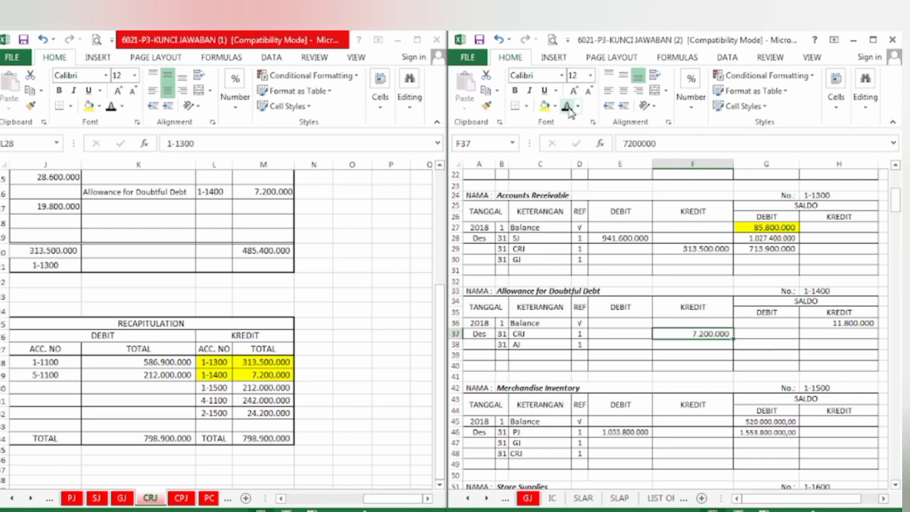
key(Right)
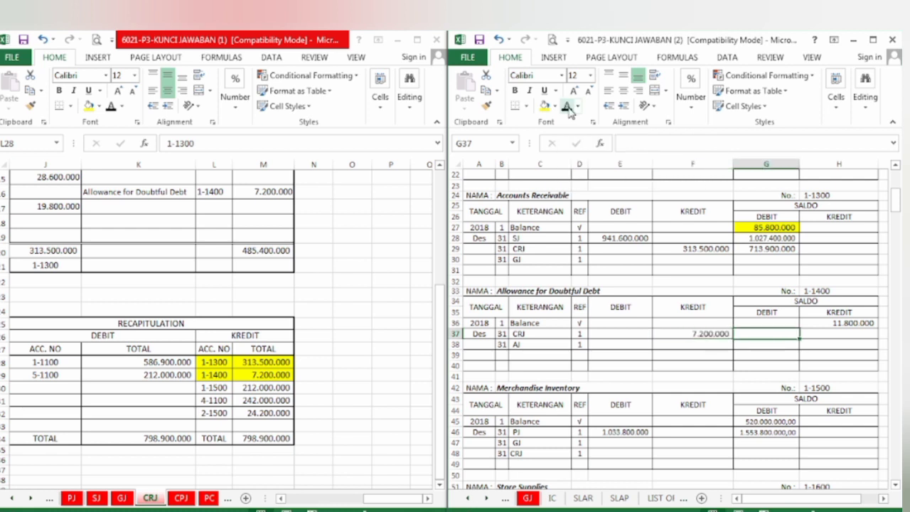
key(Right)
key(Right)
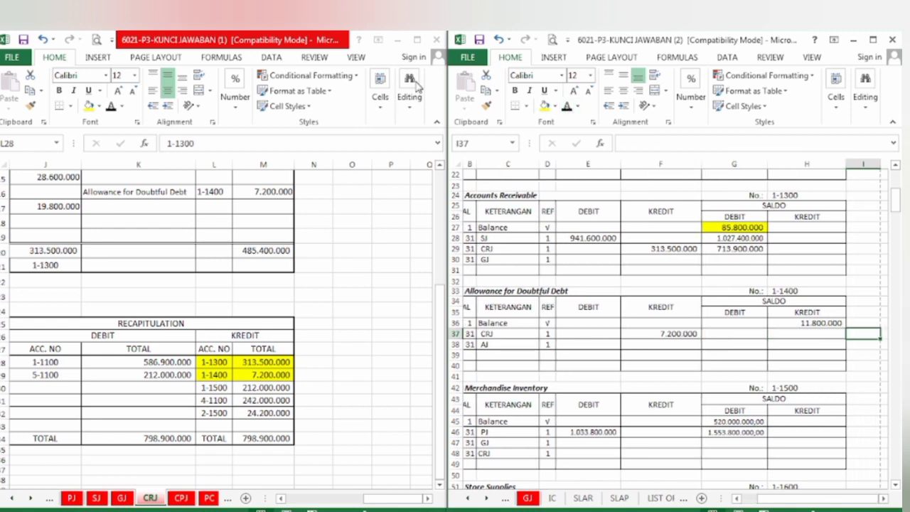
key(Left)
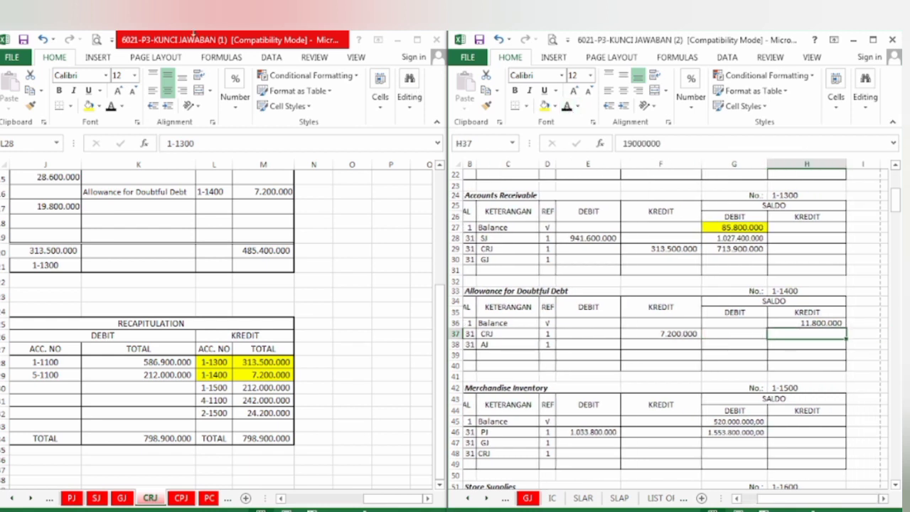
click(566, 106)
Highlight the account 1-1500 entry with its 212.000.000 credit total in yellow in the Cash Receipt Journal recapitulation
click(224, 388)
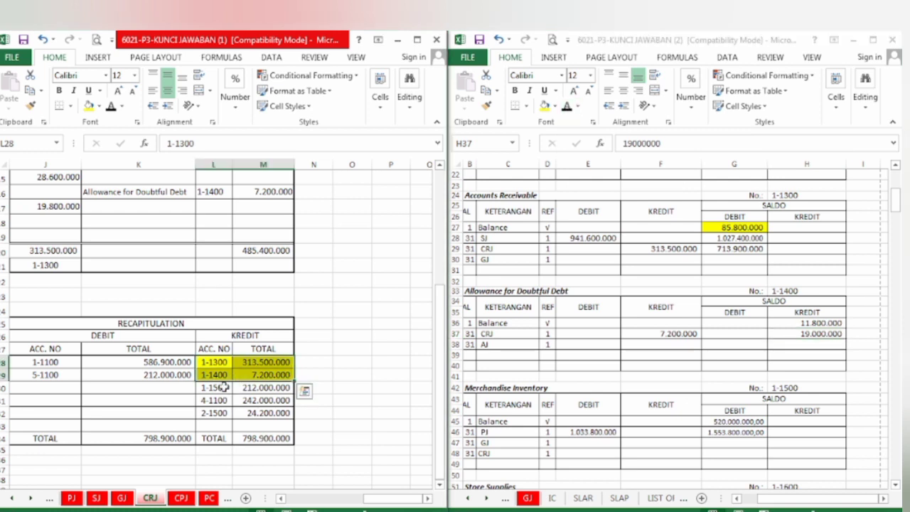
click(224, 388)
key(shift+Right)
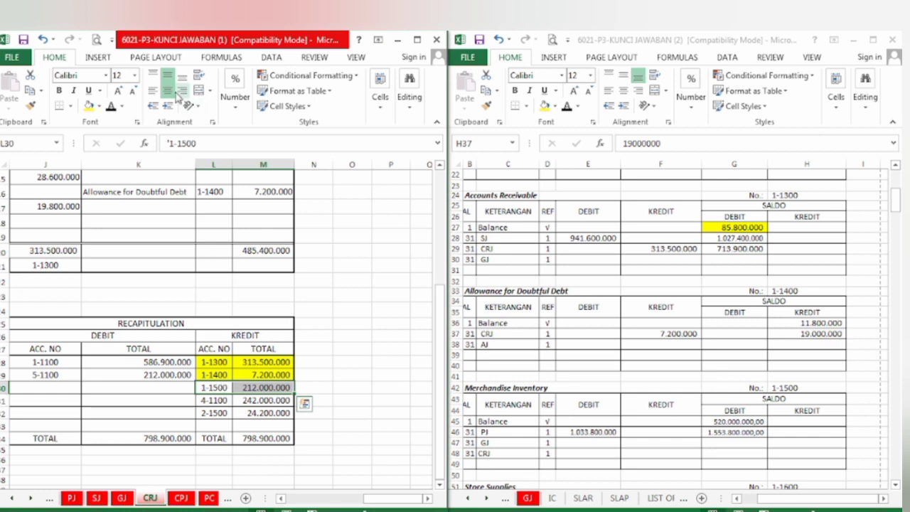
click(89, 106)
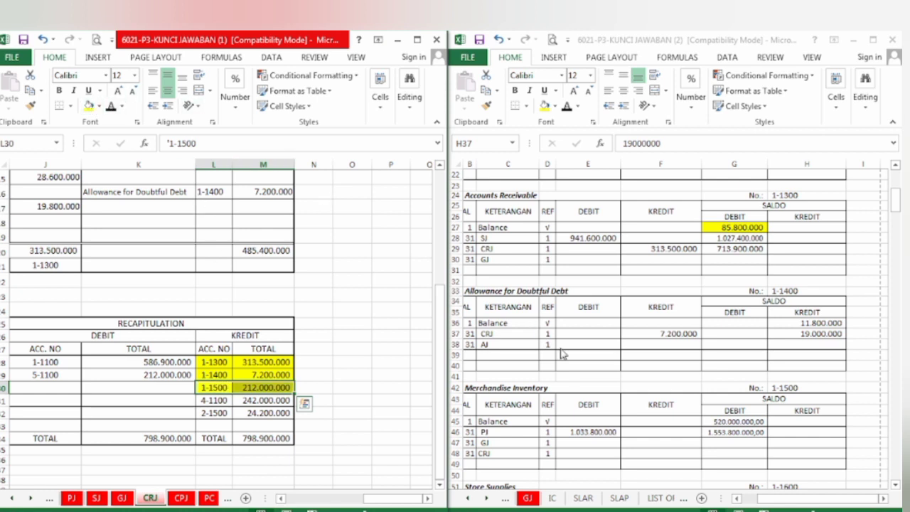
Show the CRJ credit of 212.000.000 in the Merchandise Inventory ledger (1-1500) in black font
click(570, 442)
click(570, 443)
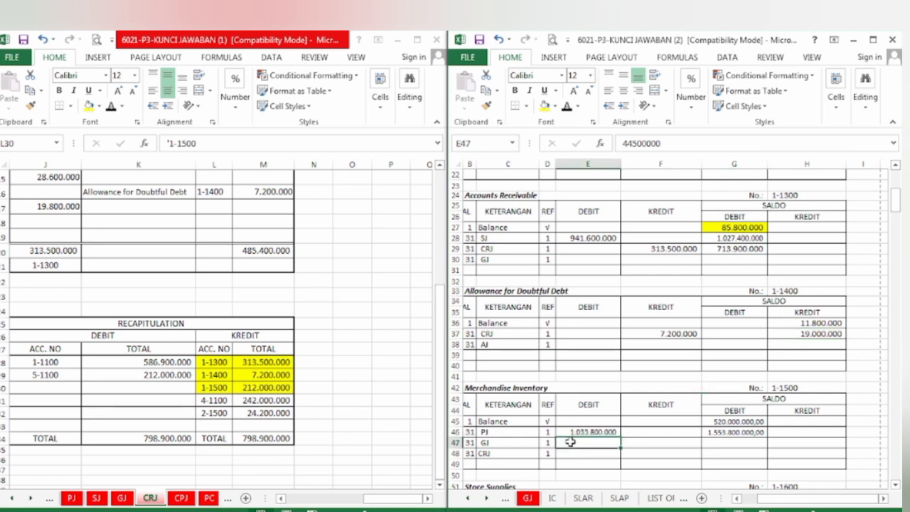
key(Right)
key(Left)
key(Down)
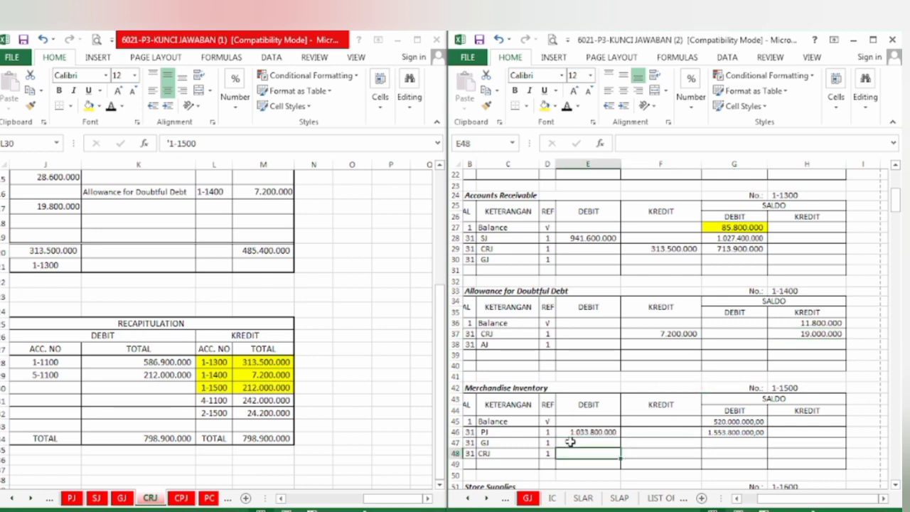
key(Right)
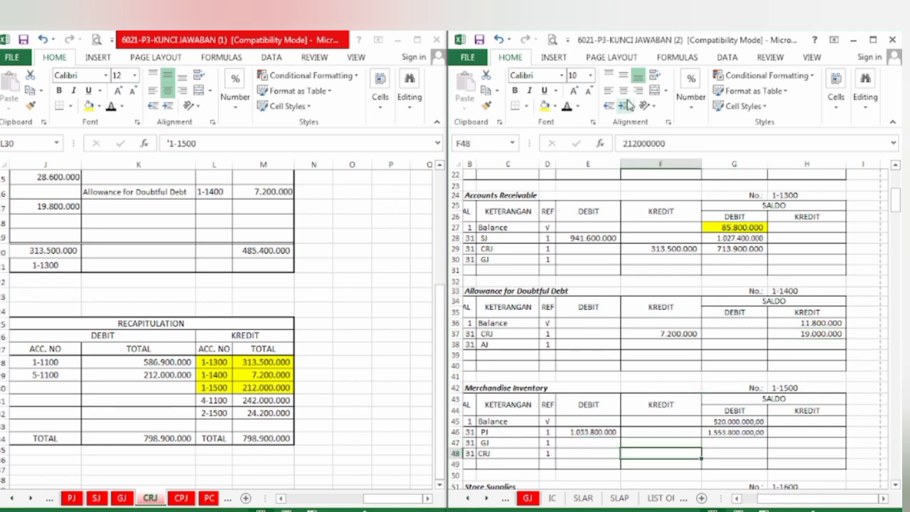
click(566, 107)
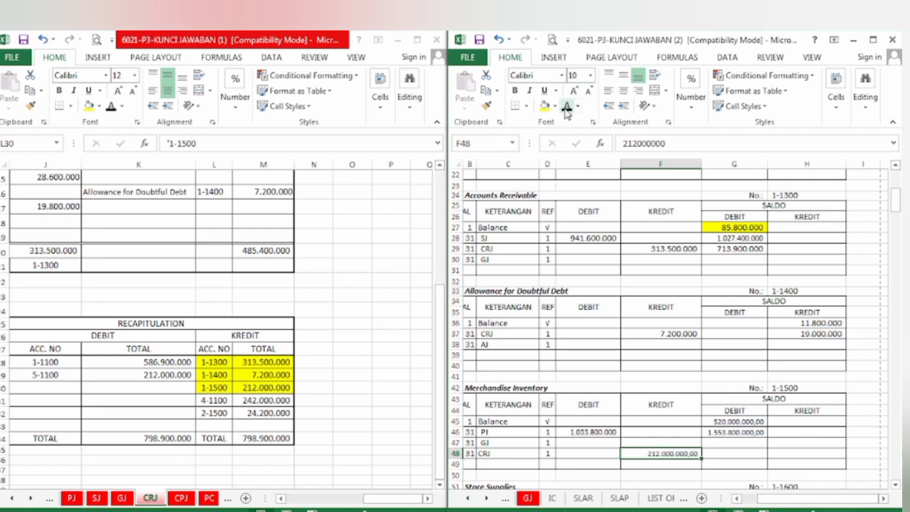
Highlight the account 4-1100 entry with its 242.000.000 credit total in yellow in the Cash Receipt Journal recapitulation
click(226, 402)
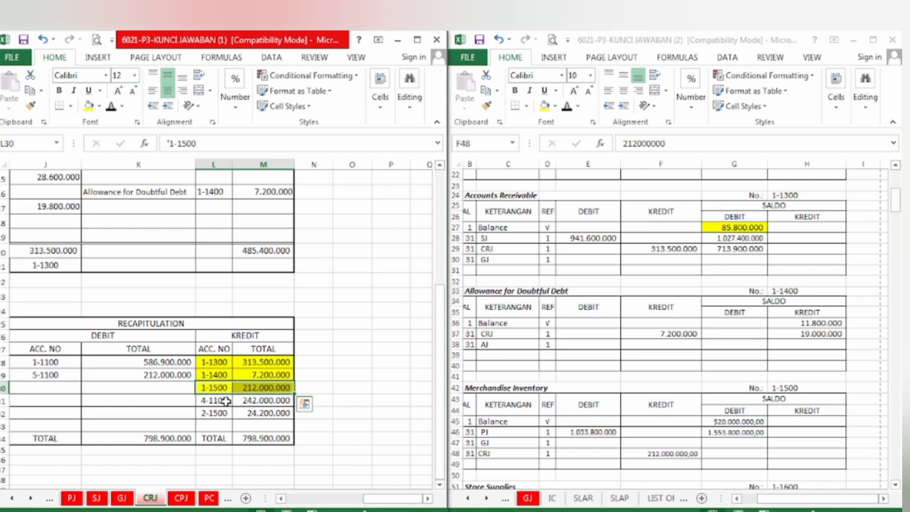
click(225, 401)
key(shift+Right)
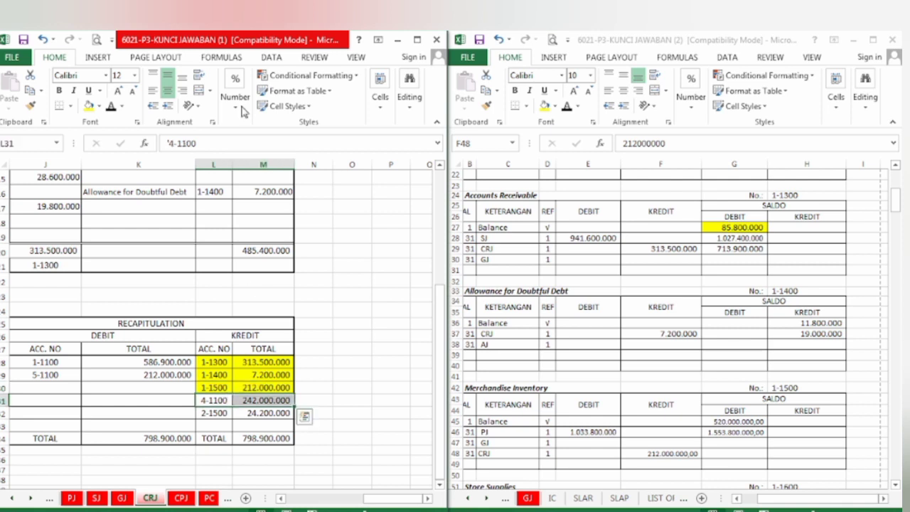
click(88, 105)
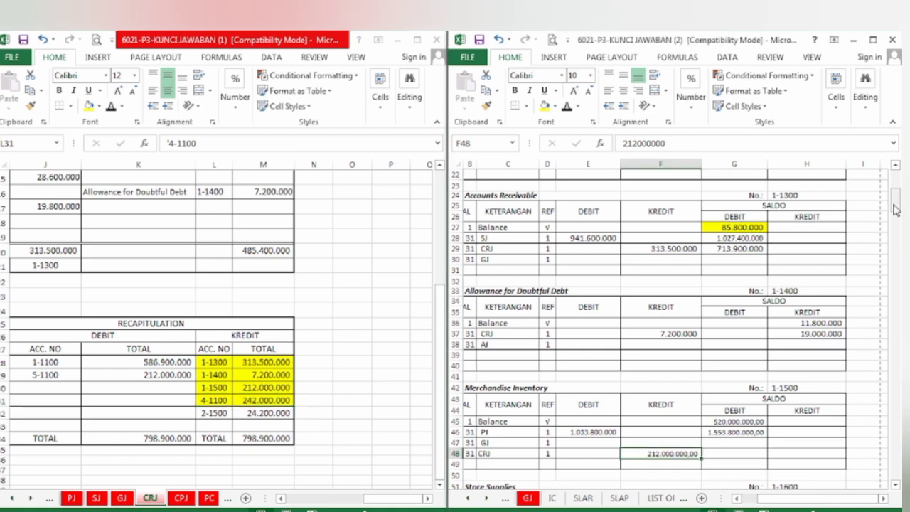
Show the CRJ credit of 242.000.000 and the credit balance of 1.601.300.000 in the Sales ledger (4-1100) in black font
drag(895, 207, 898, 344)
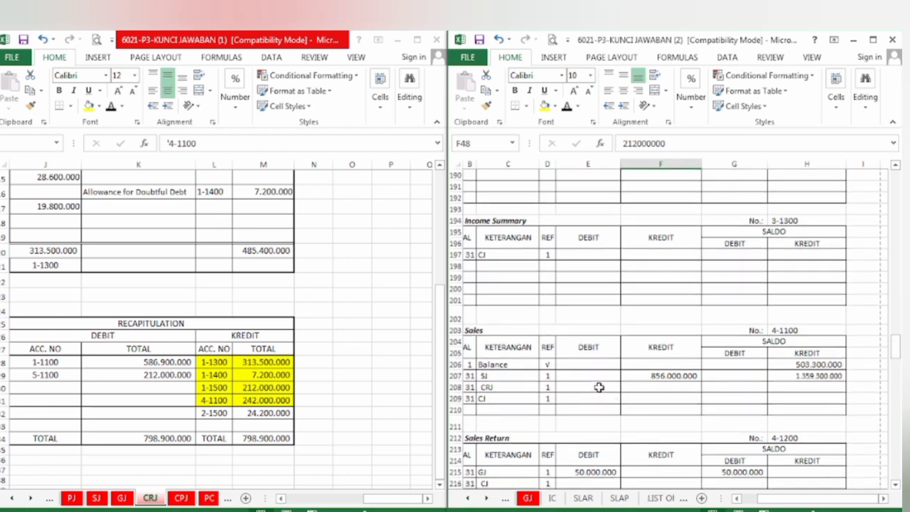
click(674, 384)
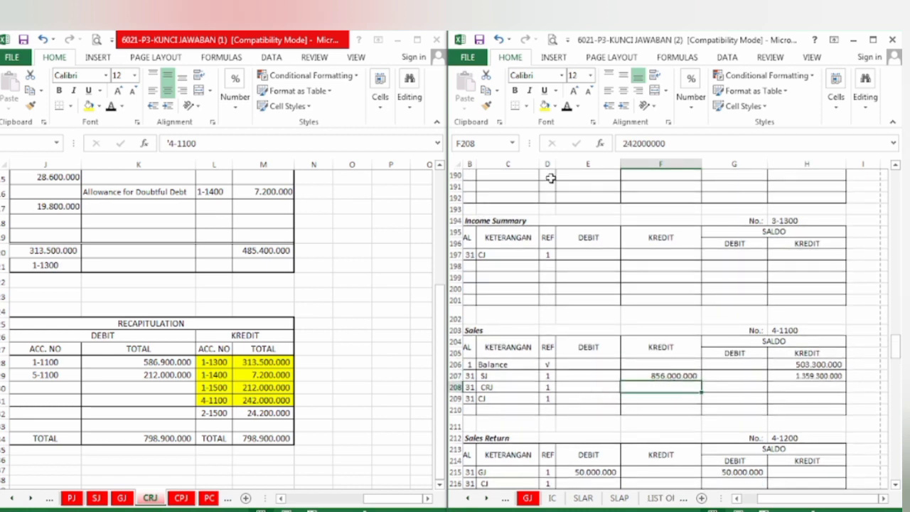
click(566, 106)
key(Right)
key(Right)
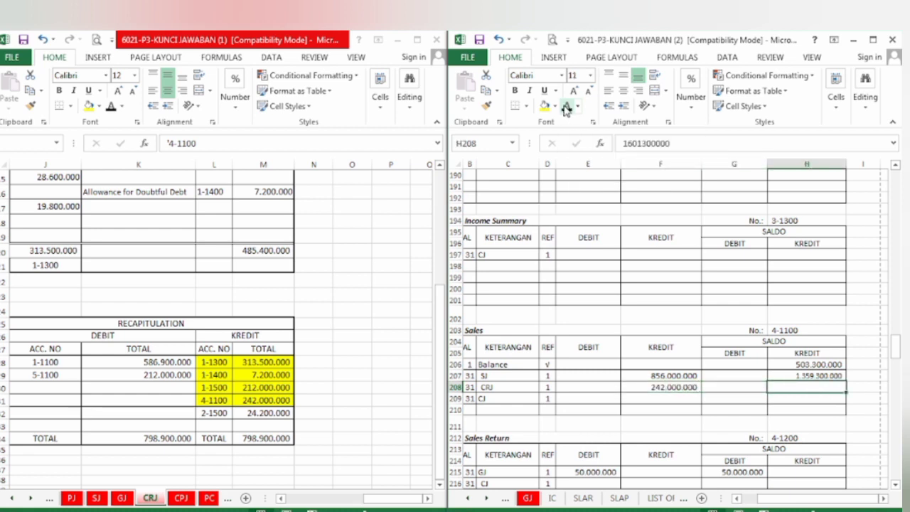
click(566, 107)
Highlight the account 2-1500 entry with its 24.200.000 credit total in yellow in the Cash Receipt Journal recapitulation
click(205, 413)
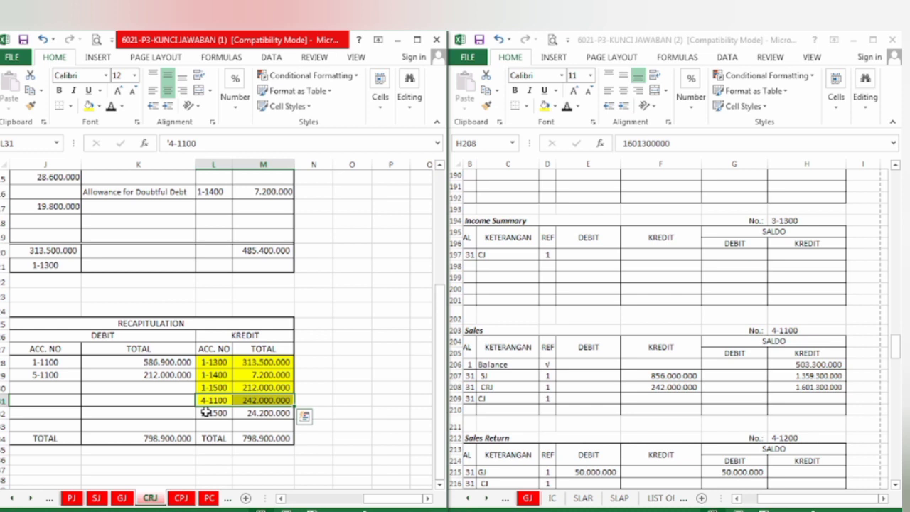
drag(206, 412, 235, 410)
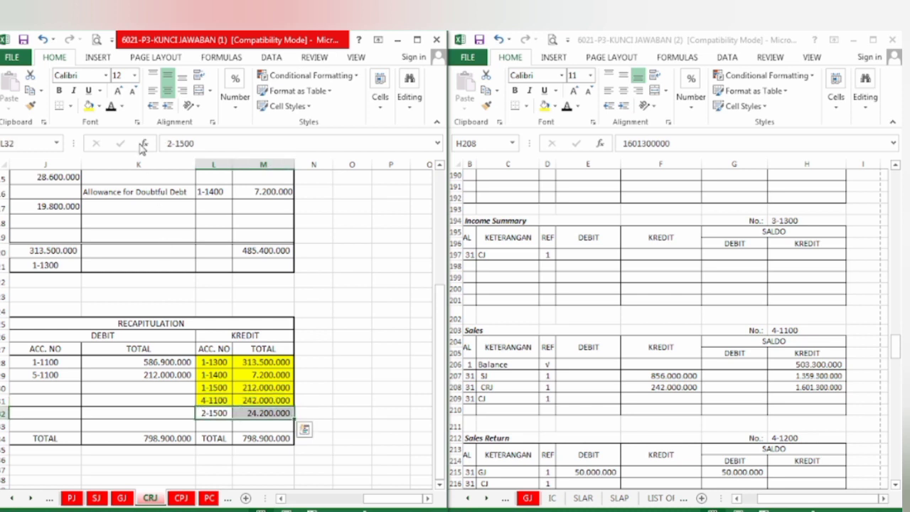
click(89, 105)
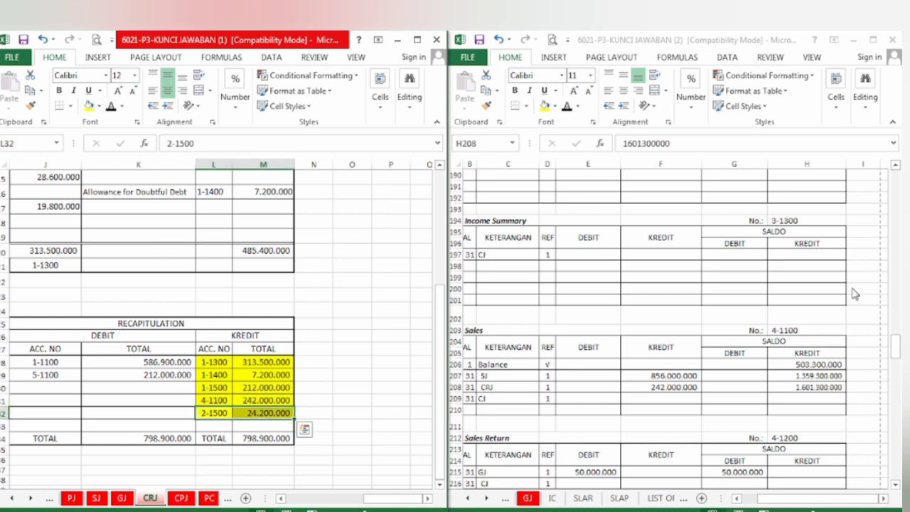
Show the CRJ credit of 24.200.000 and the credit balance of 109.800.000 in the PPN Outcome ledger (2-1500) in black font
drag(899, 353, 895, 308)
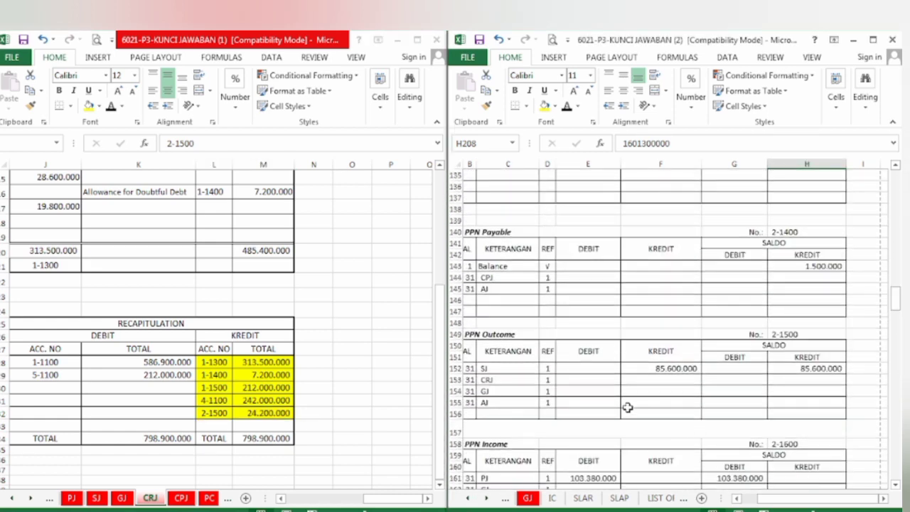
click(676, 379)
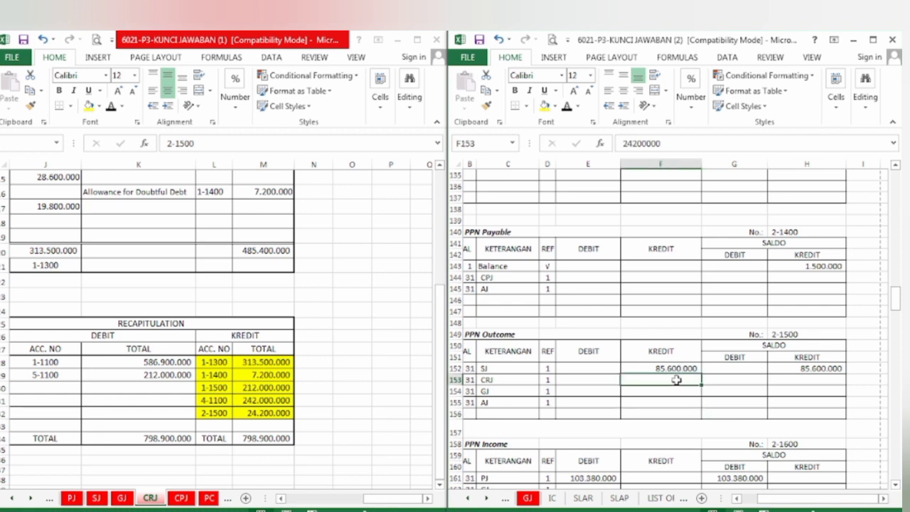
click(568, 108)
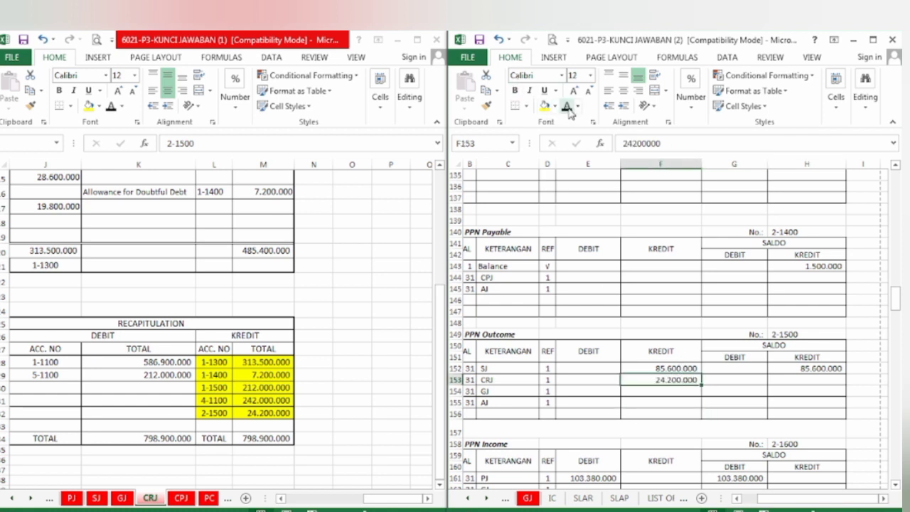
key(Right)
key(Right)
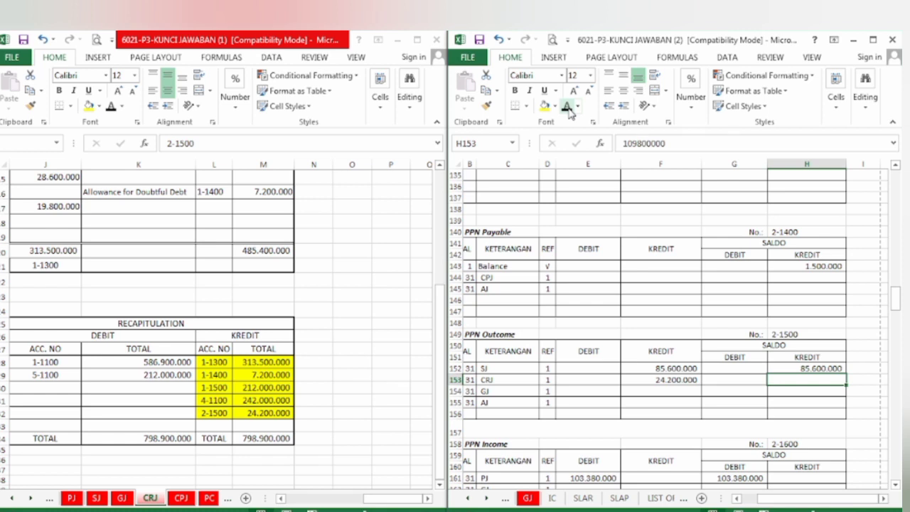
click(568, 108)
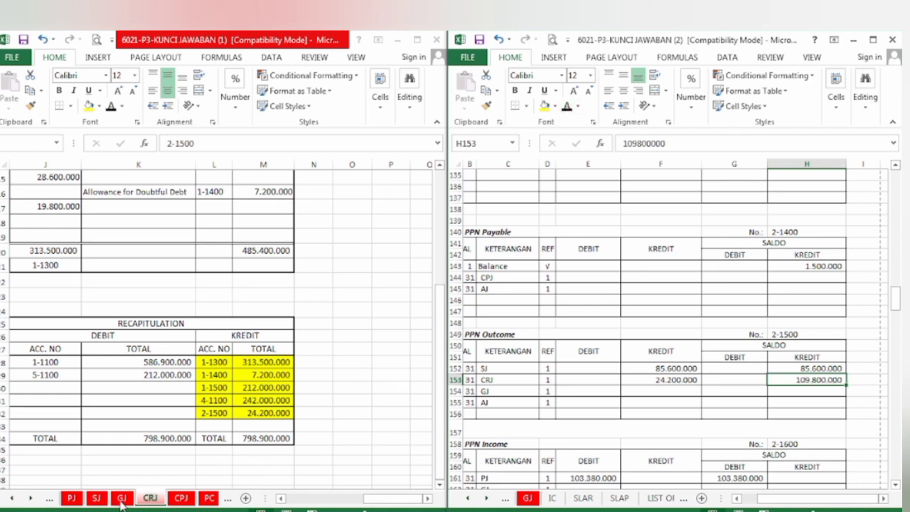
Highlight the debit totals of accounts 2-1100 through 9-1100 in yellow in the Cash Payment Journal recapitulation
click(177, 502)
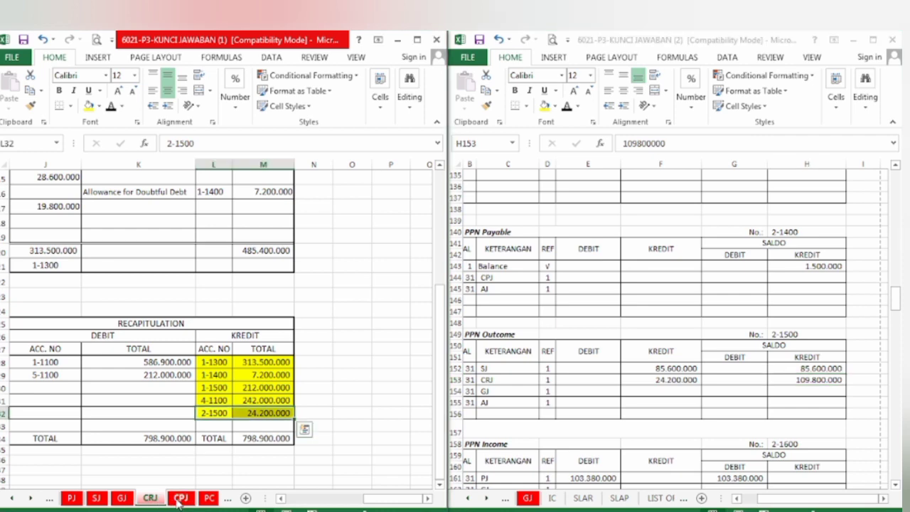
click(179, 500)
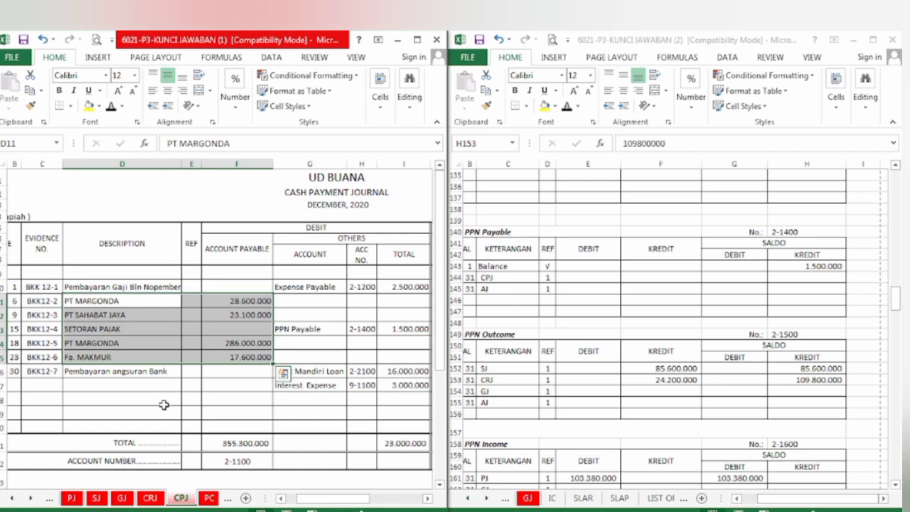
click(144, 399)
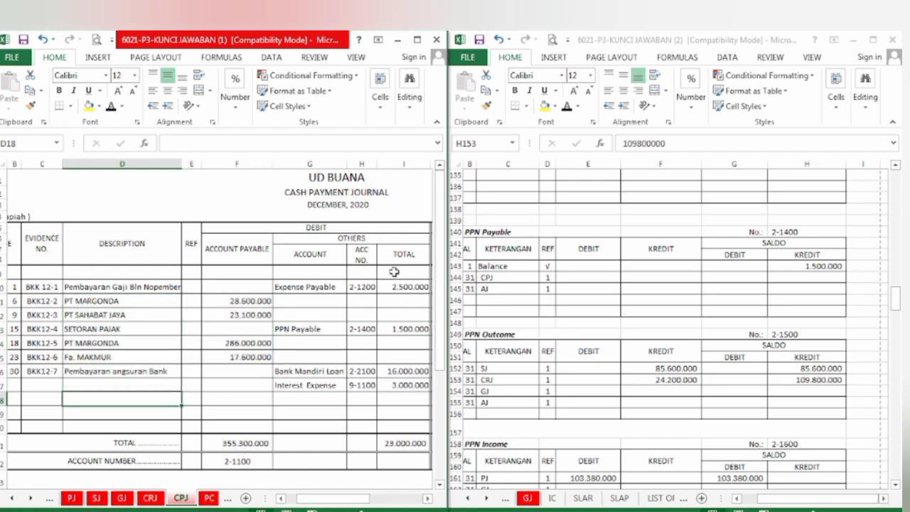
scroll(434, 256, down, 2)
scroll(445, 253, down, 3)
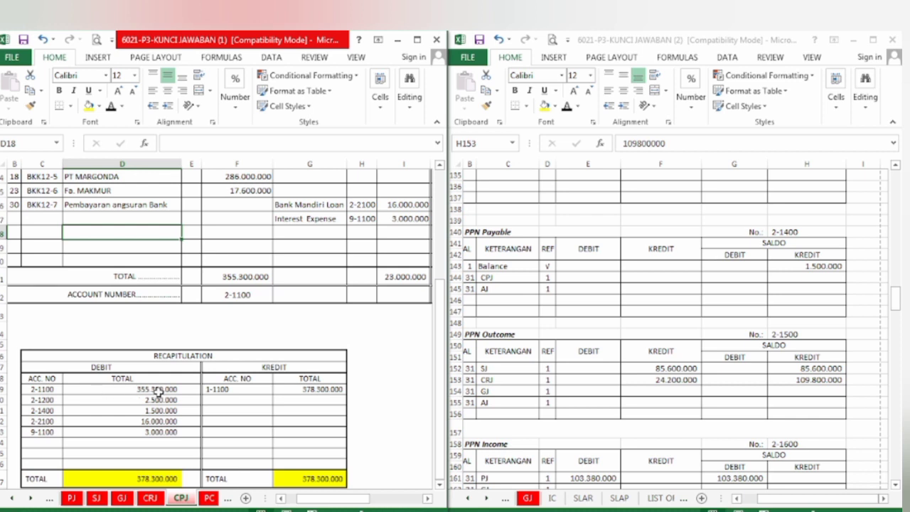
click(100, 391)
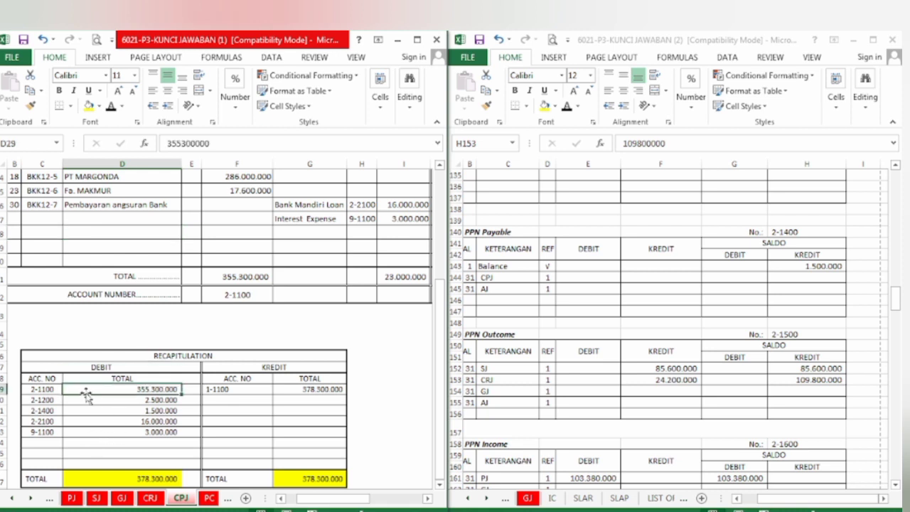
drag(85, 393, 93, 432)
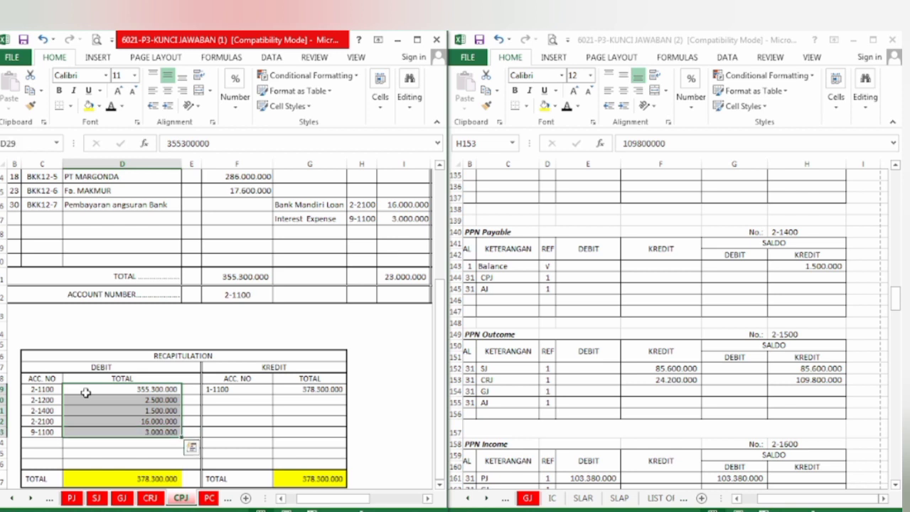
click(88, 106)
Highlight account 1-1100's 378.300.000 credit total in yellow in the Cash Payment Journal recapitulation
key(Right)
key(Right)
key(Right)
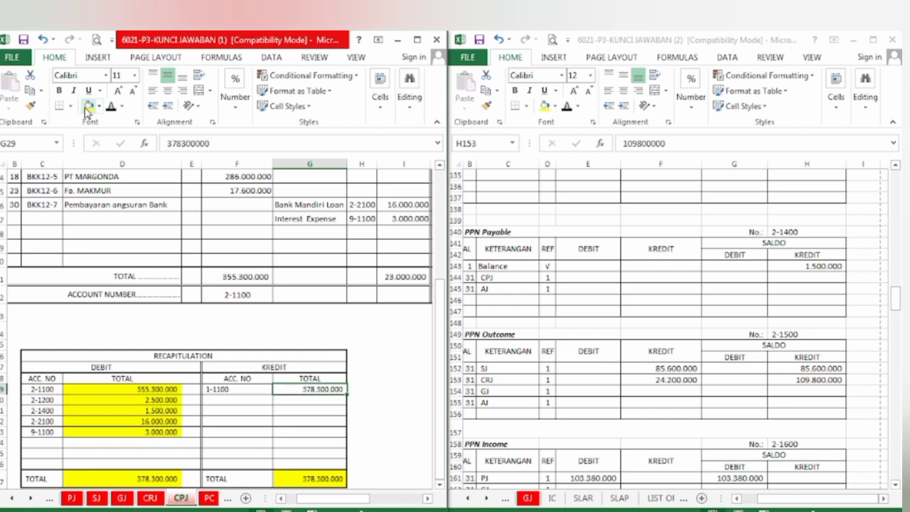
click(88, 106)
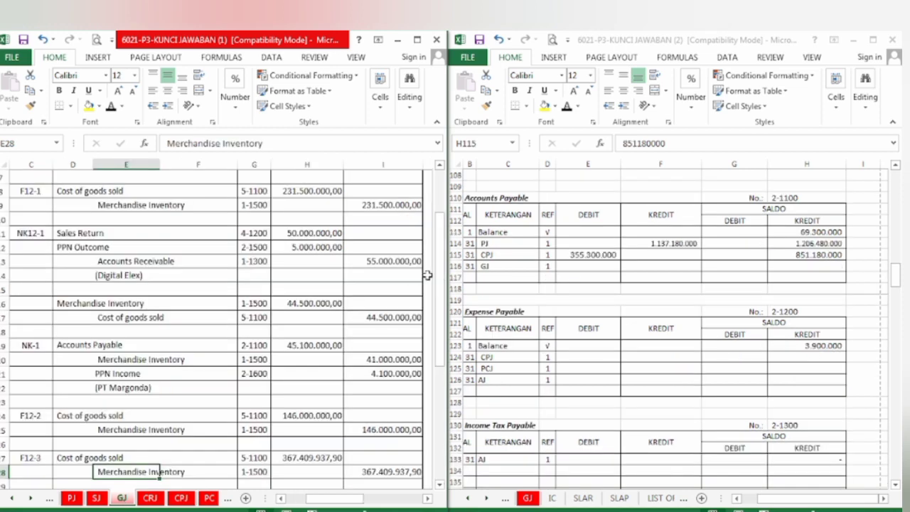
Highlight all debit and credit account entries with their totals in yellow in the General Journal recapitulation, excluding the TOTAL row
drag(440, 267, 447, 384)
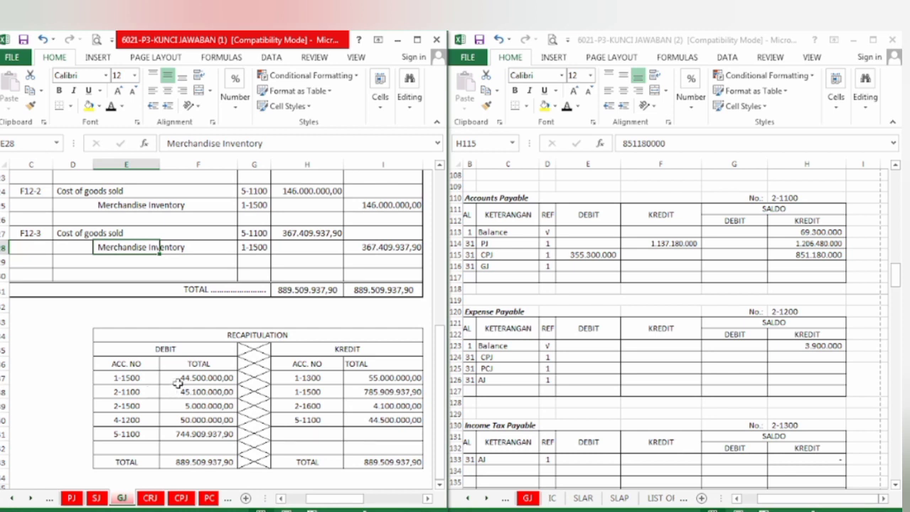
click(124, 379)
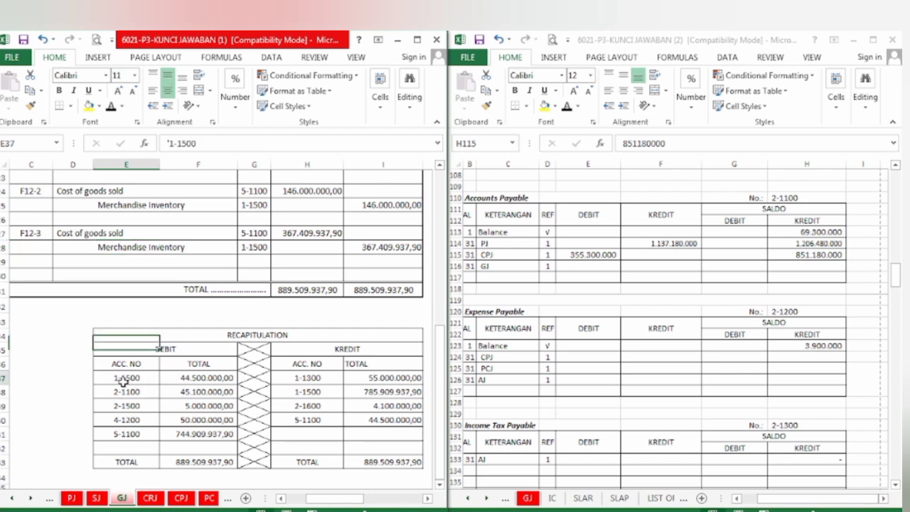
key(shift+Right)
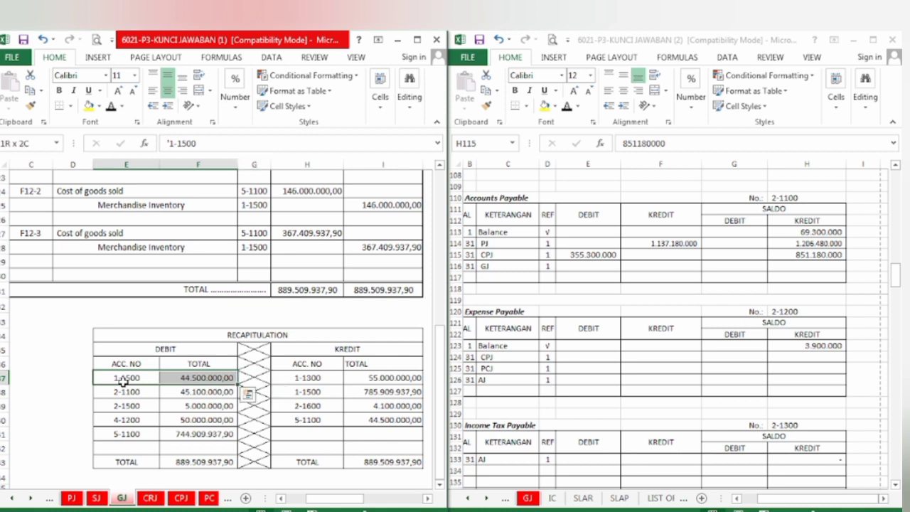
key(shift+Down)
key(shift+Down)
key(shift+Down)
key(shift+Down)
key(shift+Right)
key(shift+Right)
key(shift+Right)
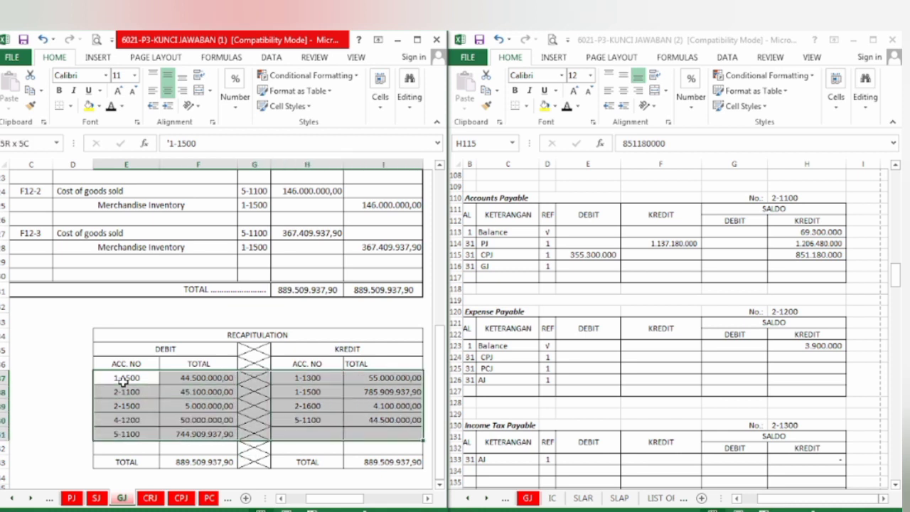
click(88, 106)
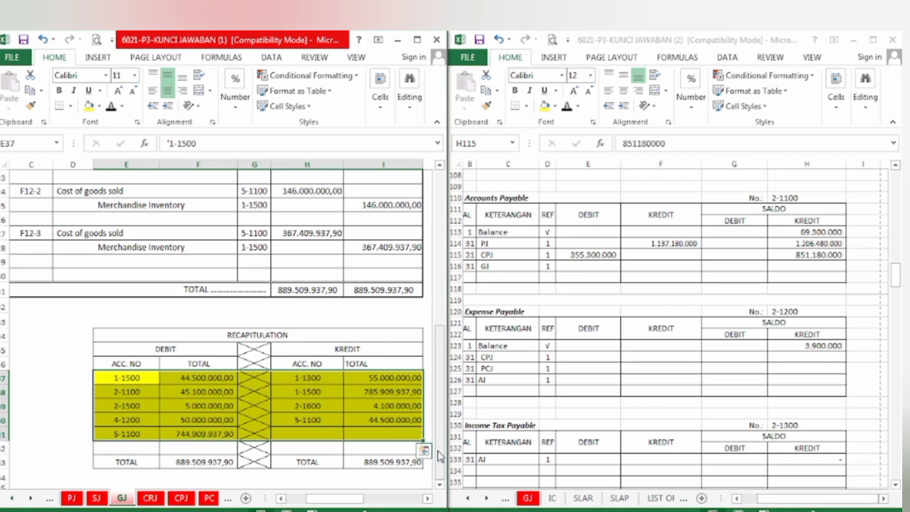
click(312, 475)
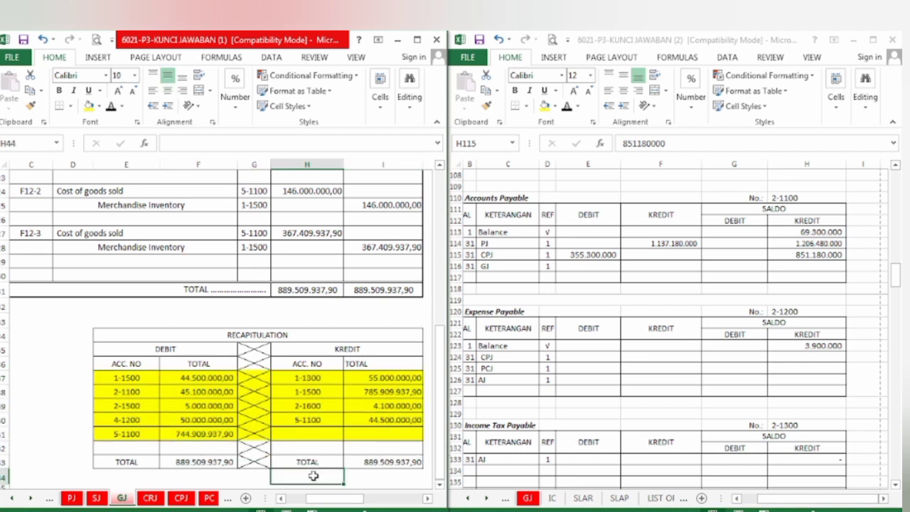
Highlight the debit entries for accounts 1-1600, 2-1200, 6-1000 and 6-1800 with their totals in yellow in the Petty Cash Journal recapitulation
click(210, 498)
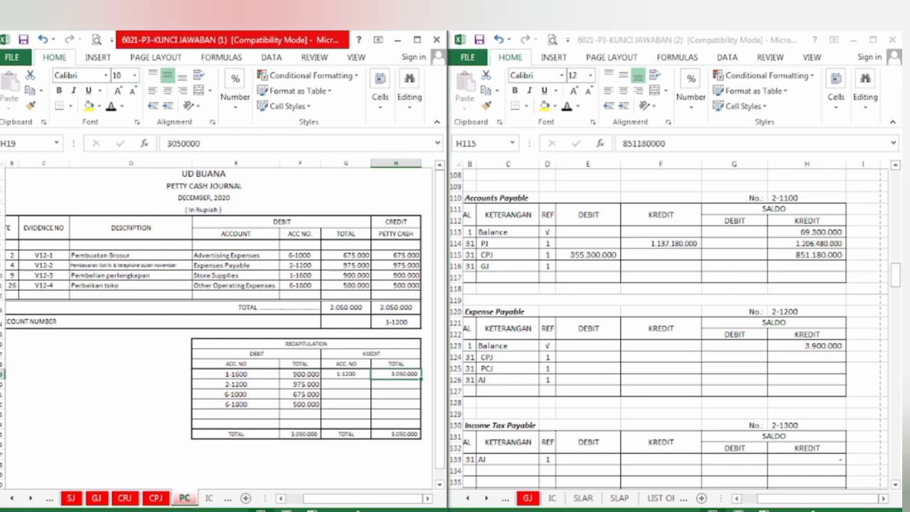
scroll(427, 504, up, 4)
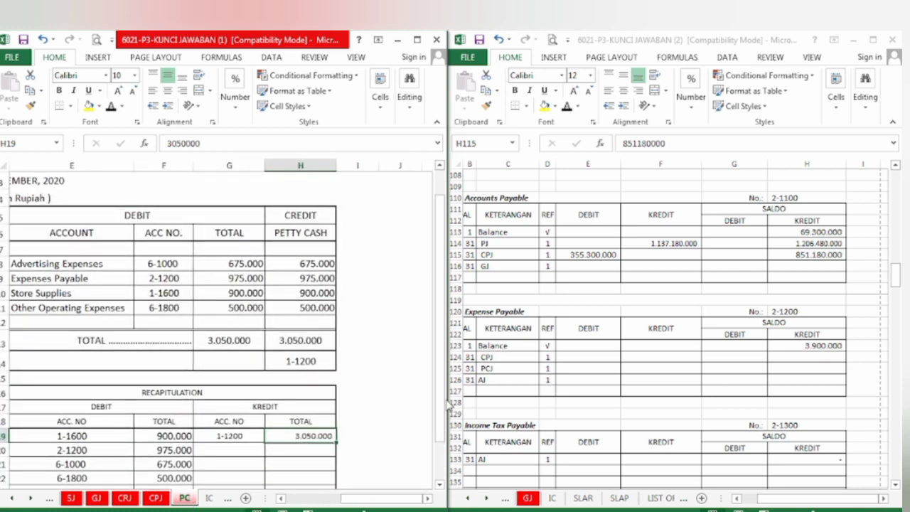
scroll(441, 370, down, 1)
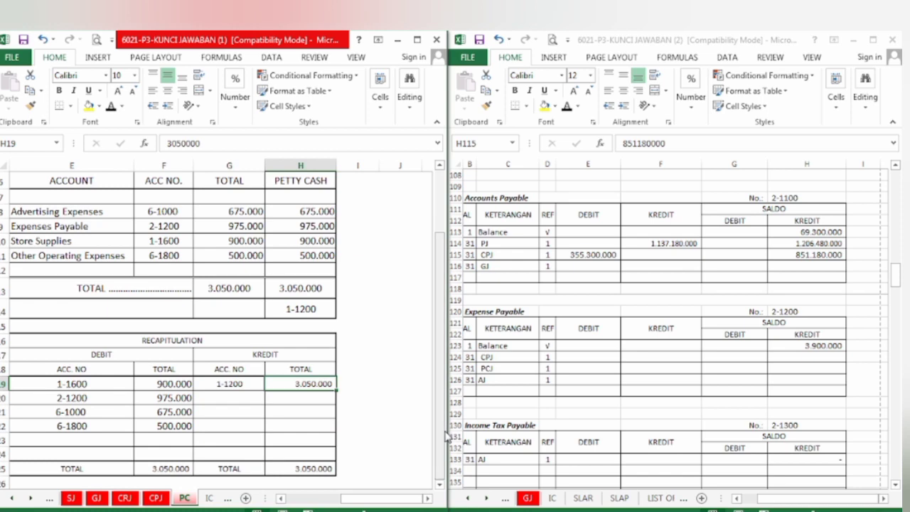
drag(343, 502, 352, 502)
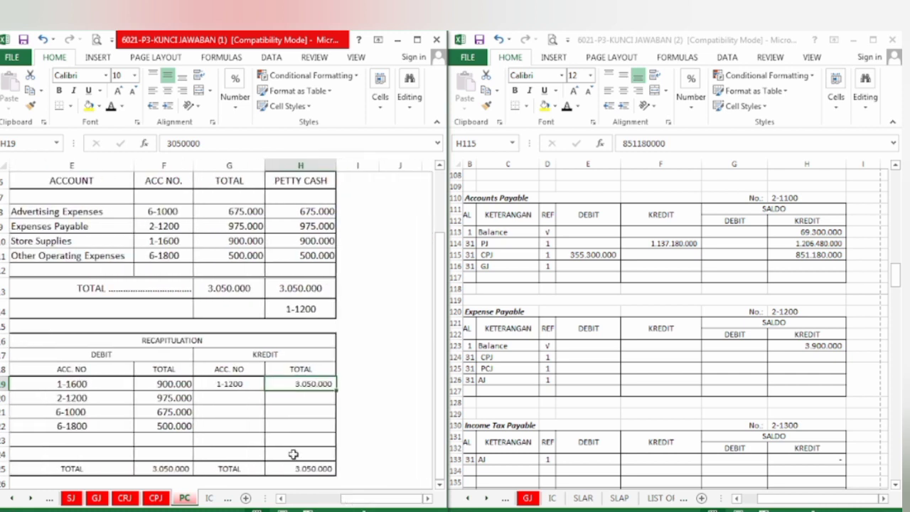
click(81, 383)
drag(80, 384, 186, 425)
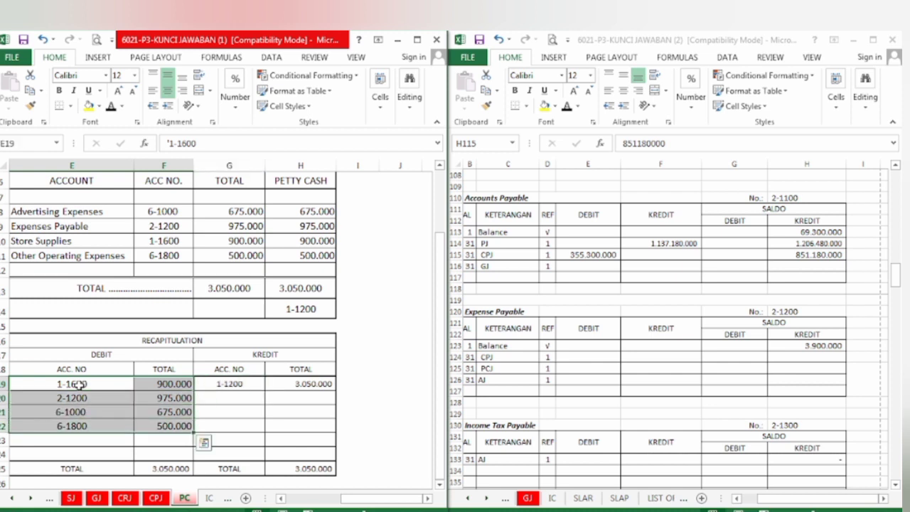
click(90, 111)
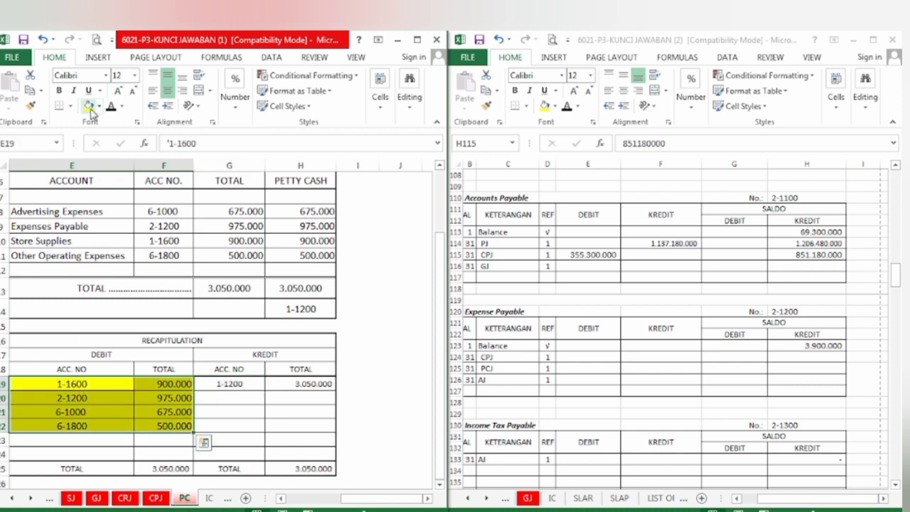
Highlight the account 1-1200 entry with its 3.050.000 credit total in yellow in the Petty Cash Journal recapitulation
key(Right)
key(Right)
key(shift+Right)
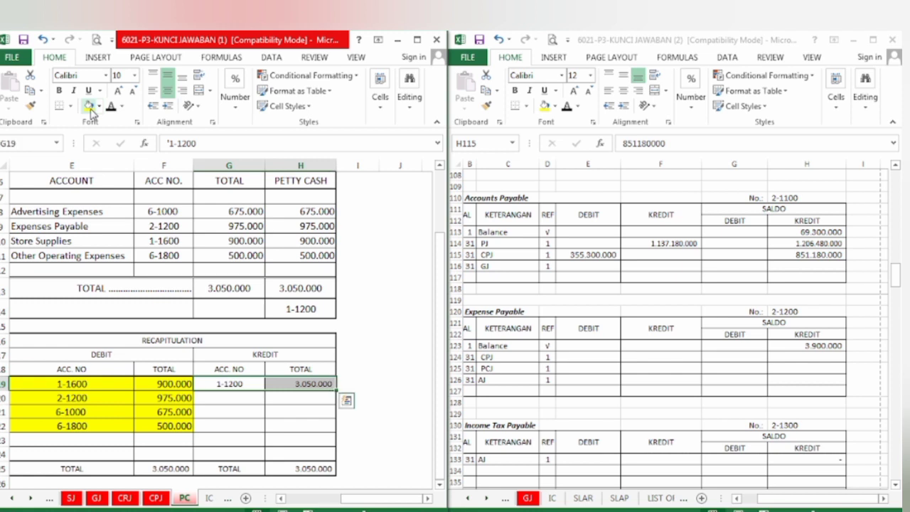
click(90, 110)
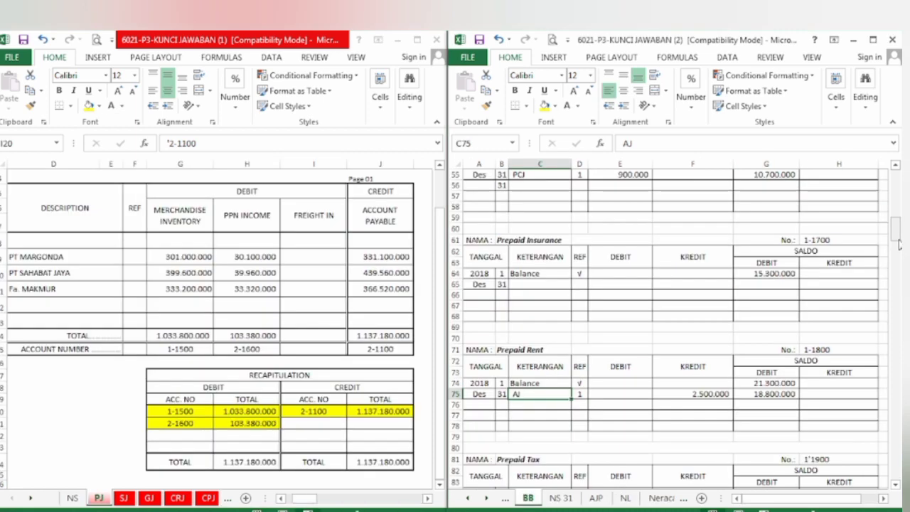
Review the posted general ledger accounts on the BB sheet, starting from Cash in Bank (1-1100)
drag(900, 249, 899, 178)
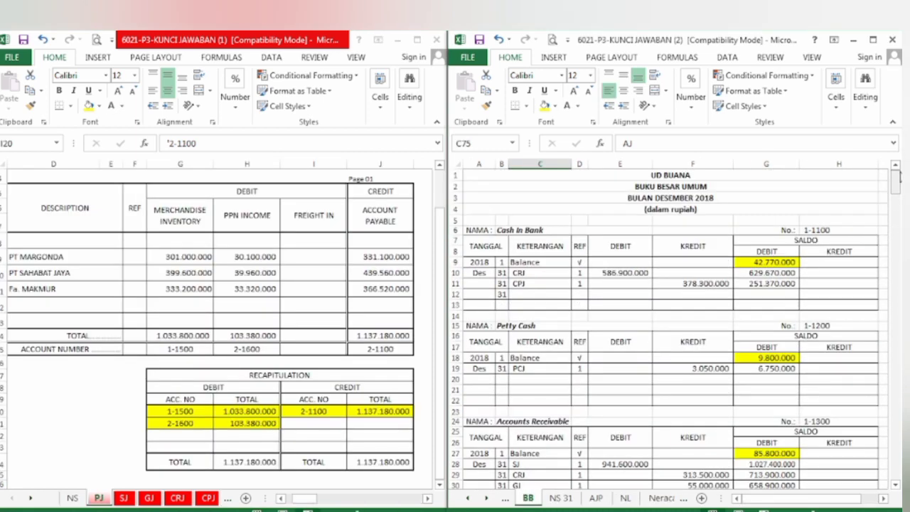